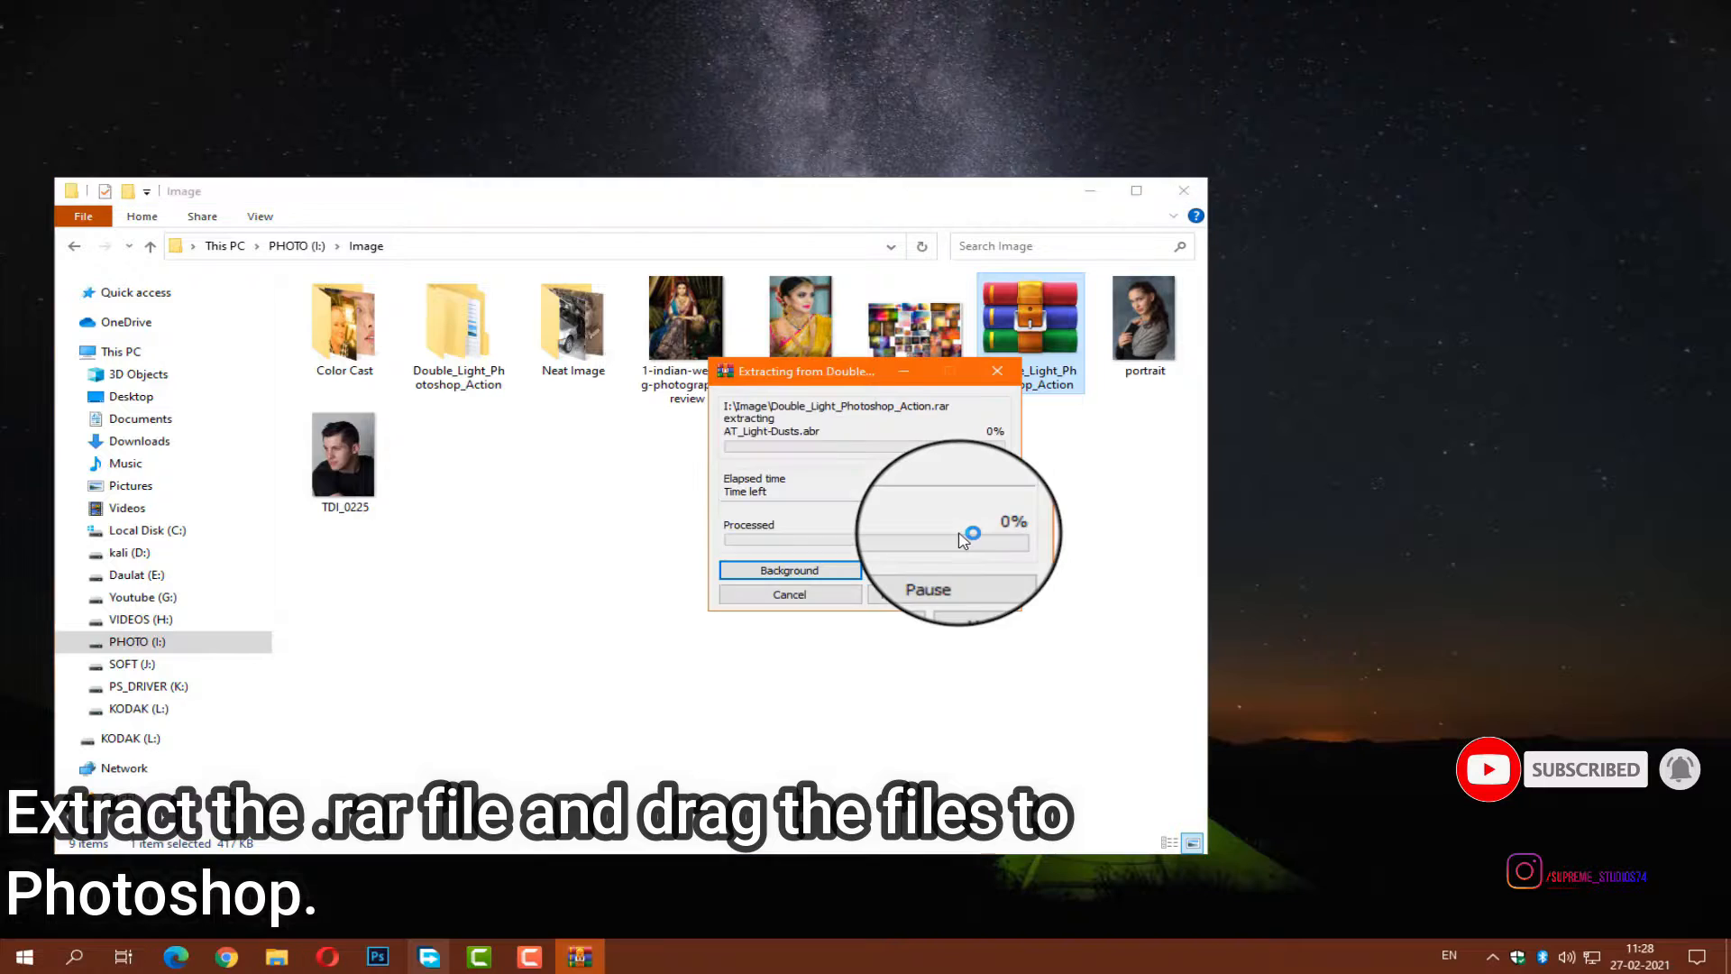
- Load the AT_Light-Dusts brushes and Double Color Light Actions from the extracted Double_Light_Photoshop_Action folder's Files subfolder into Photoshop
double_click(460, 339)
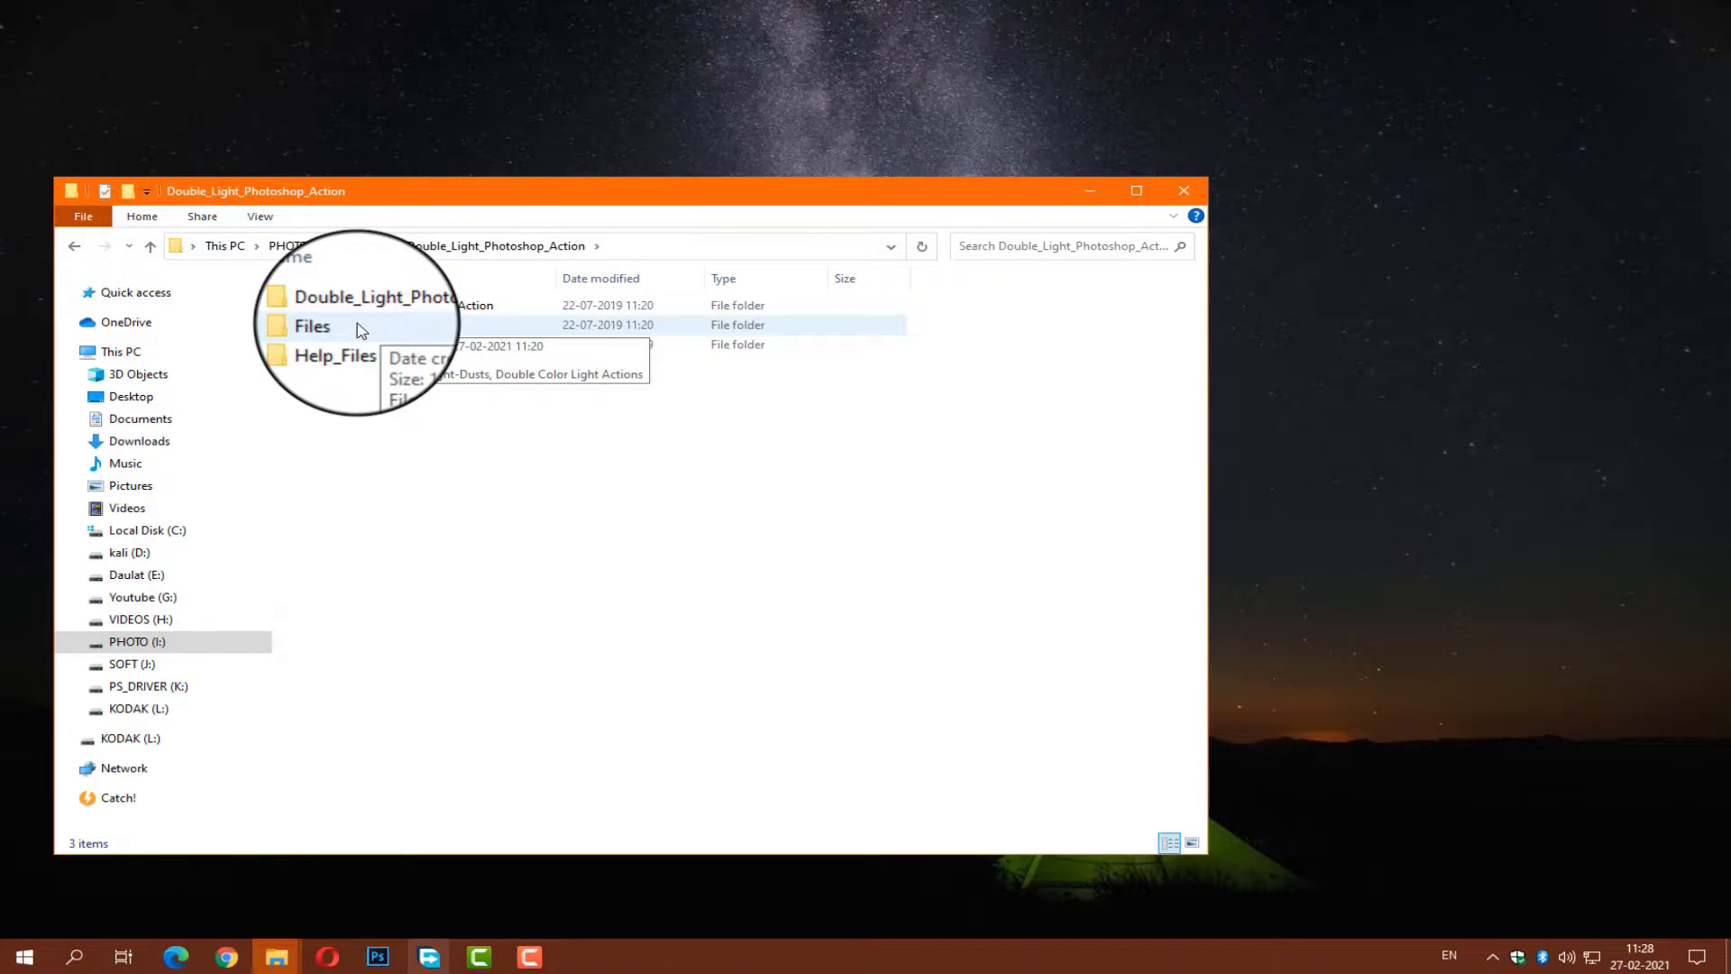
double_click(360, 328)
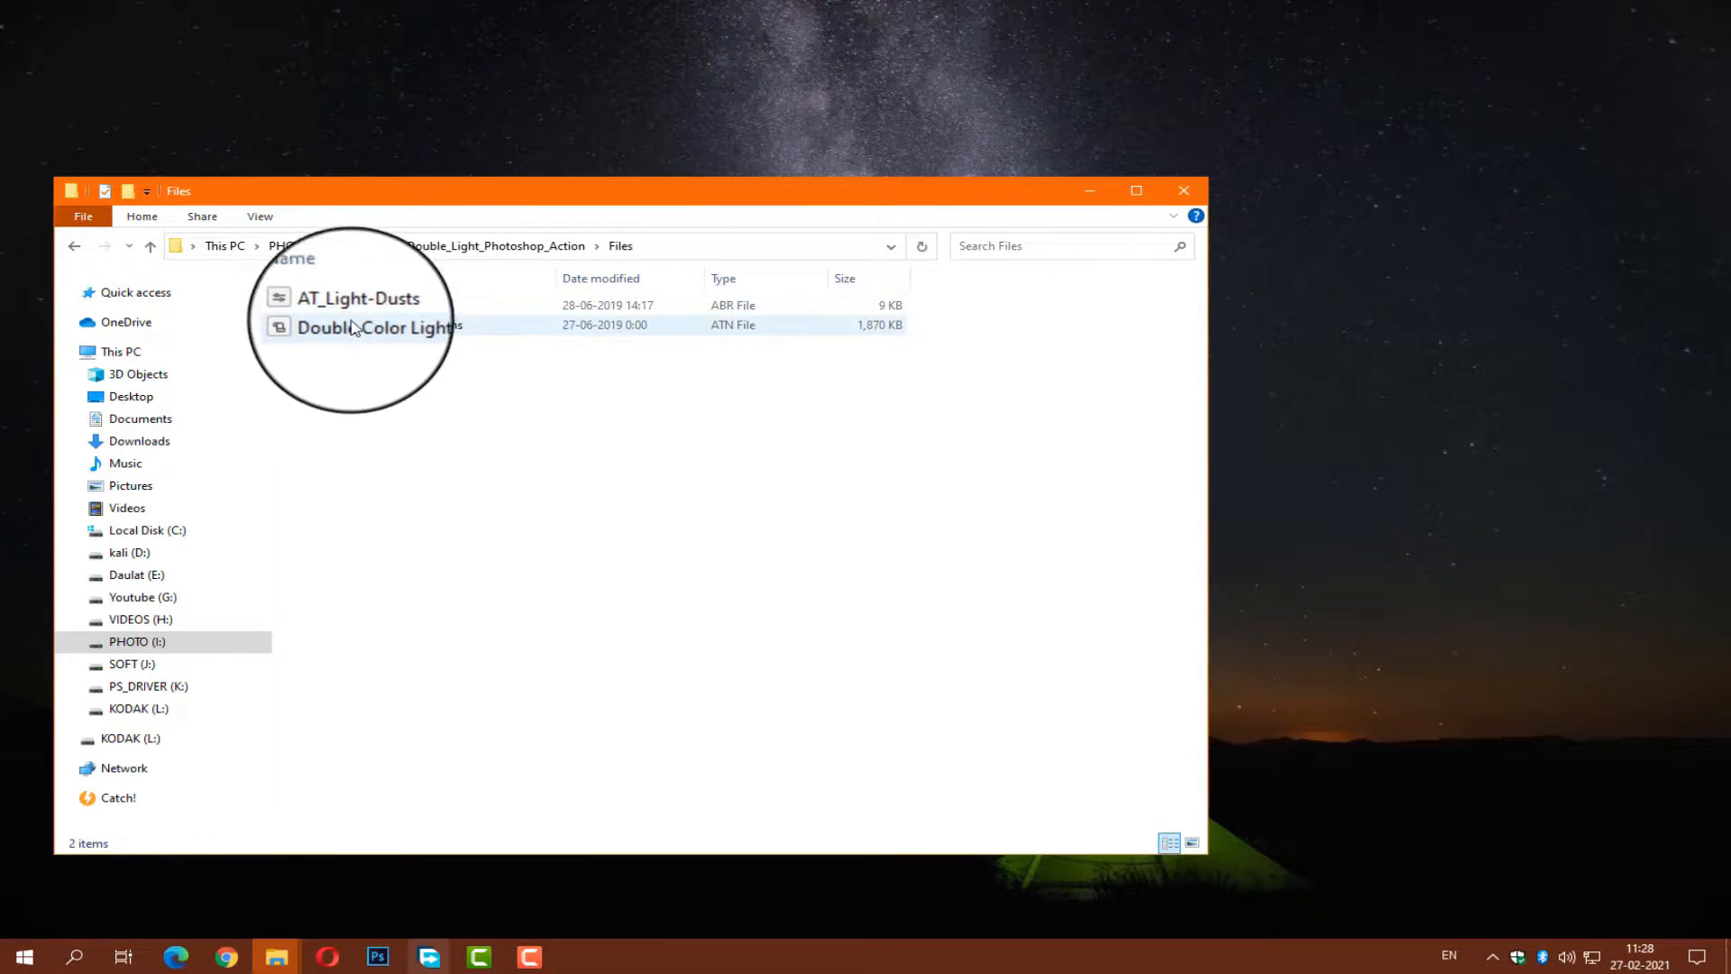
left_click(385, 959)
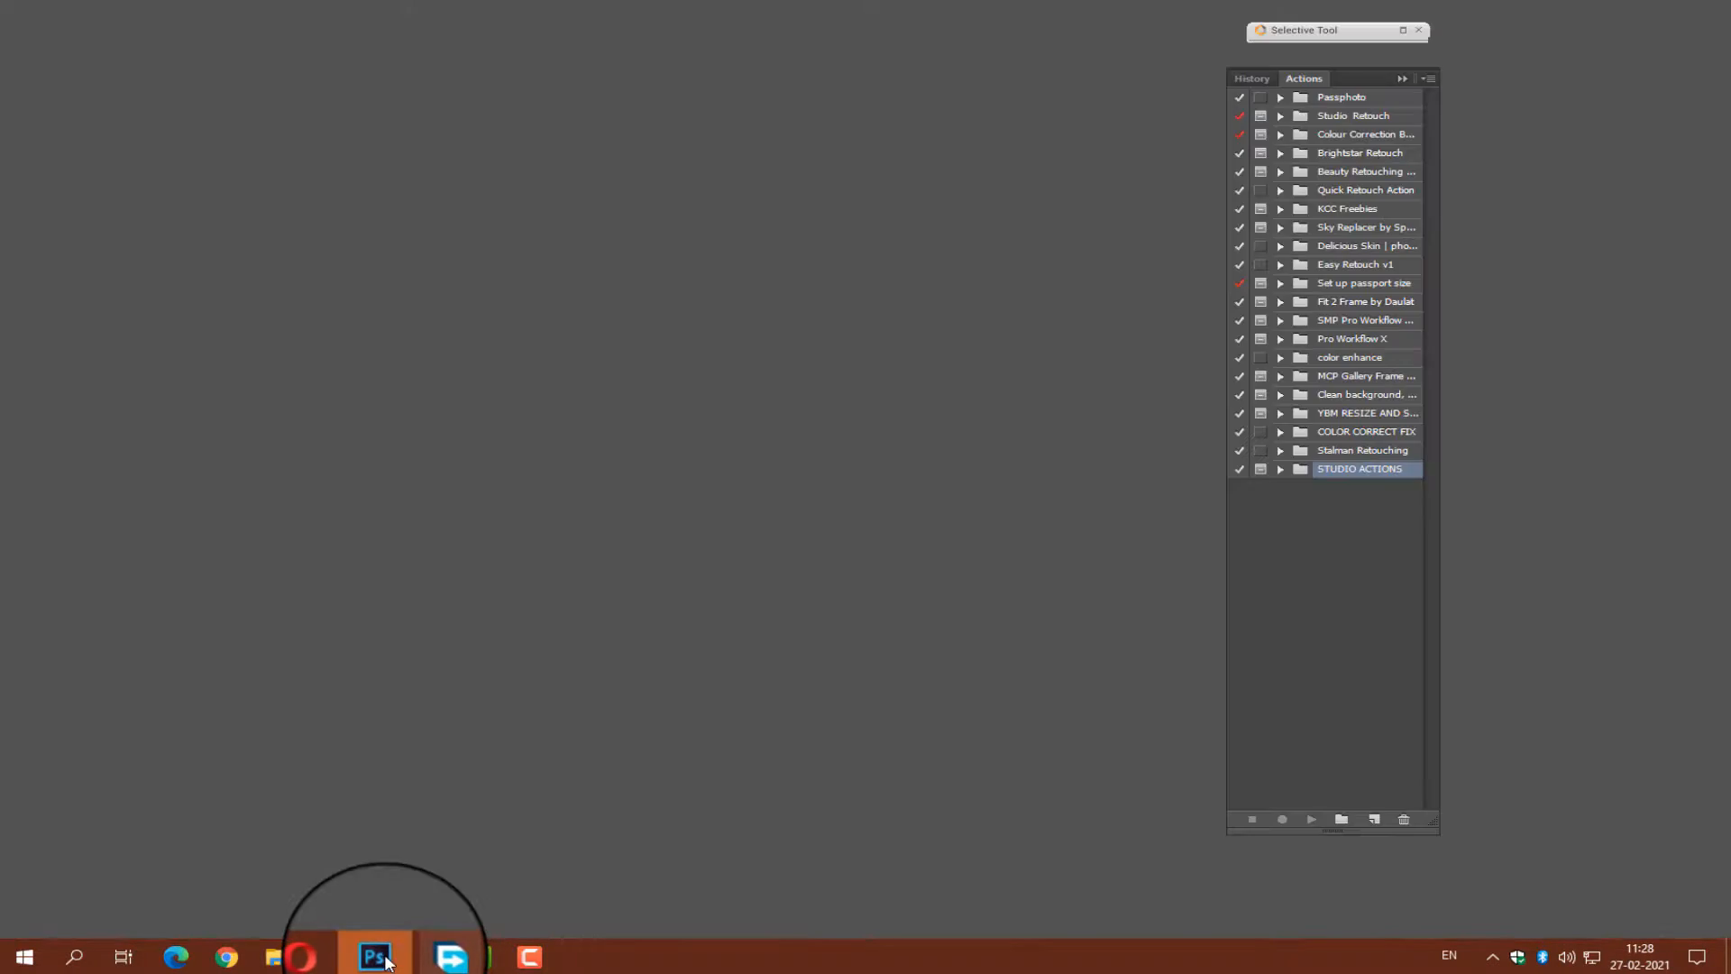
mouse_move(273, 958)
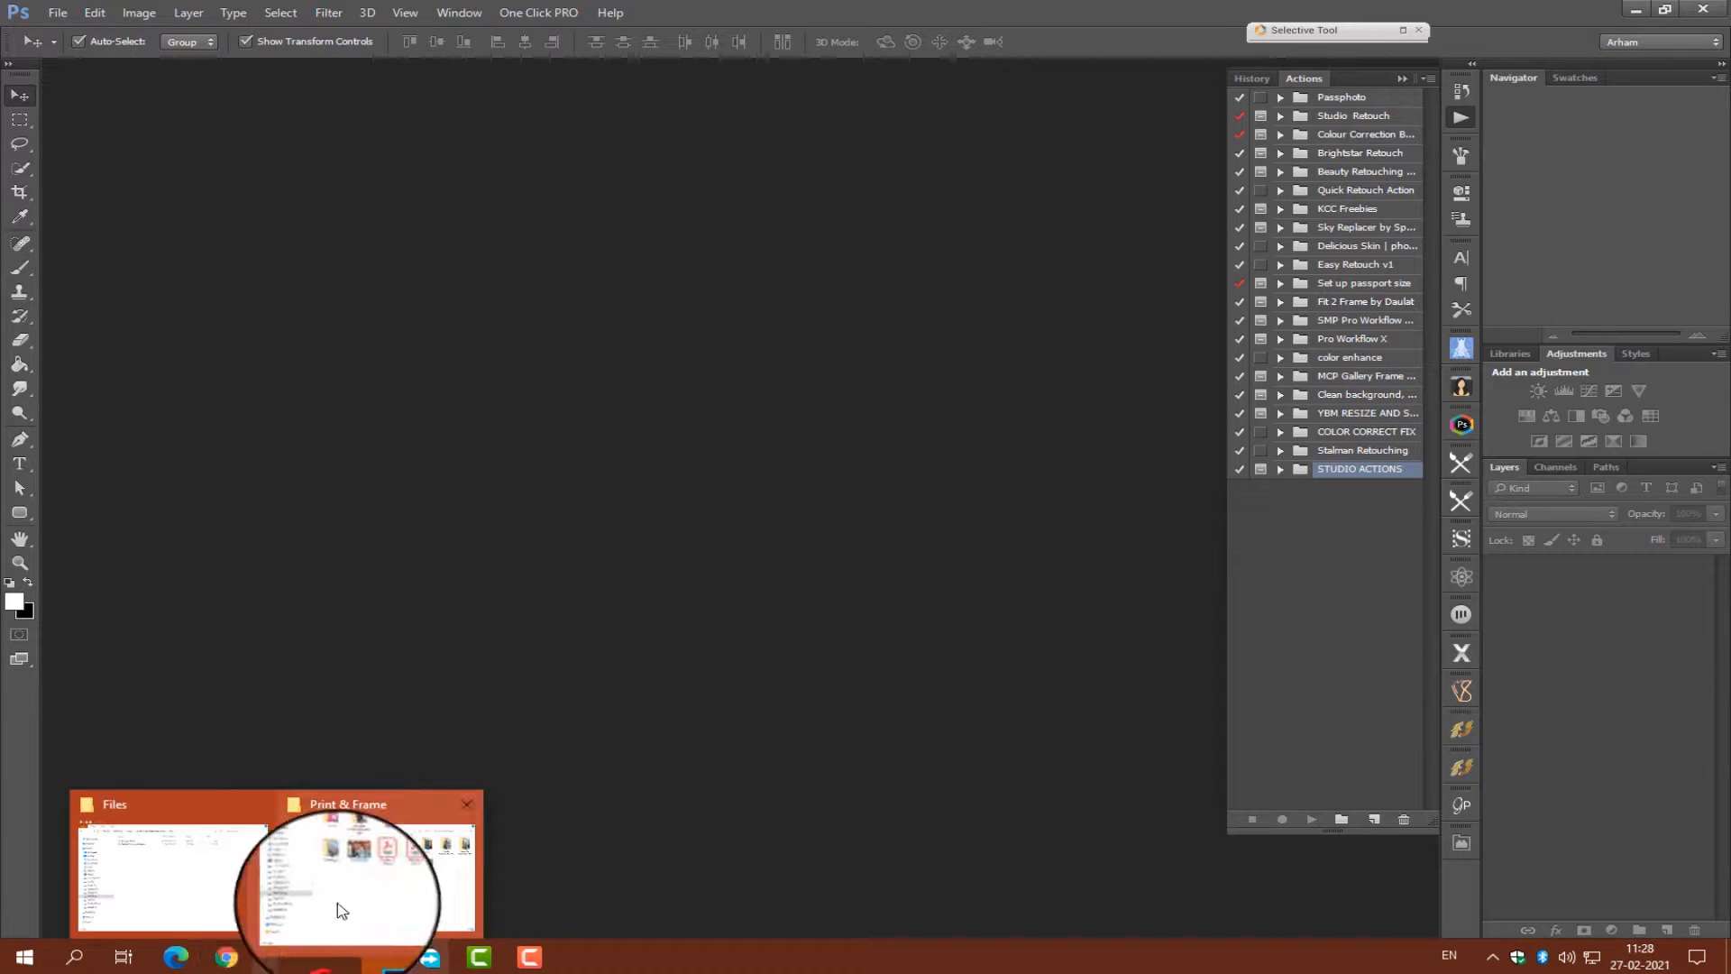
left_click(240, 896)
left_click_drag(317, 366, 507, 147)
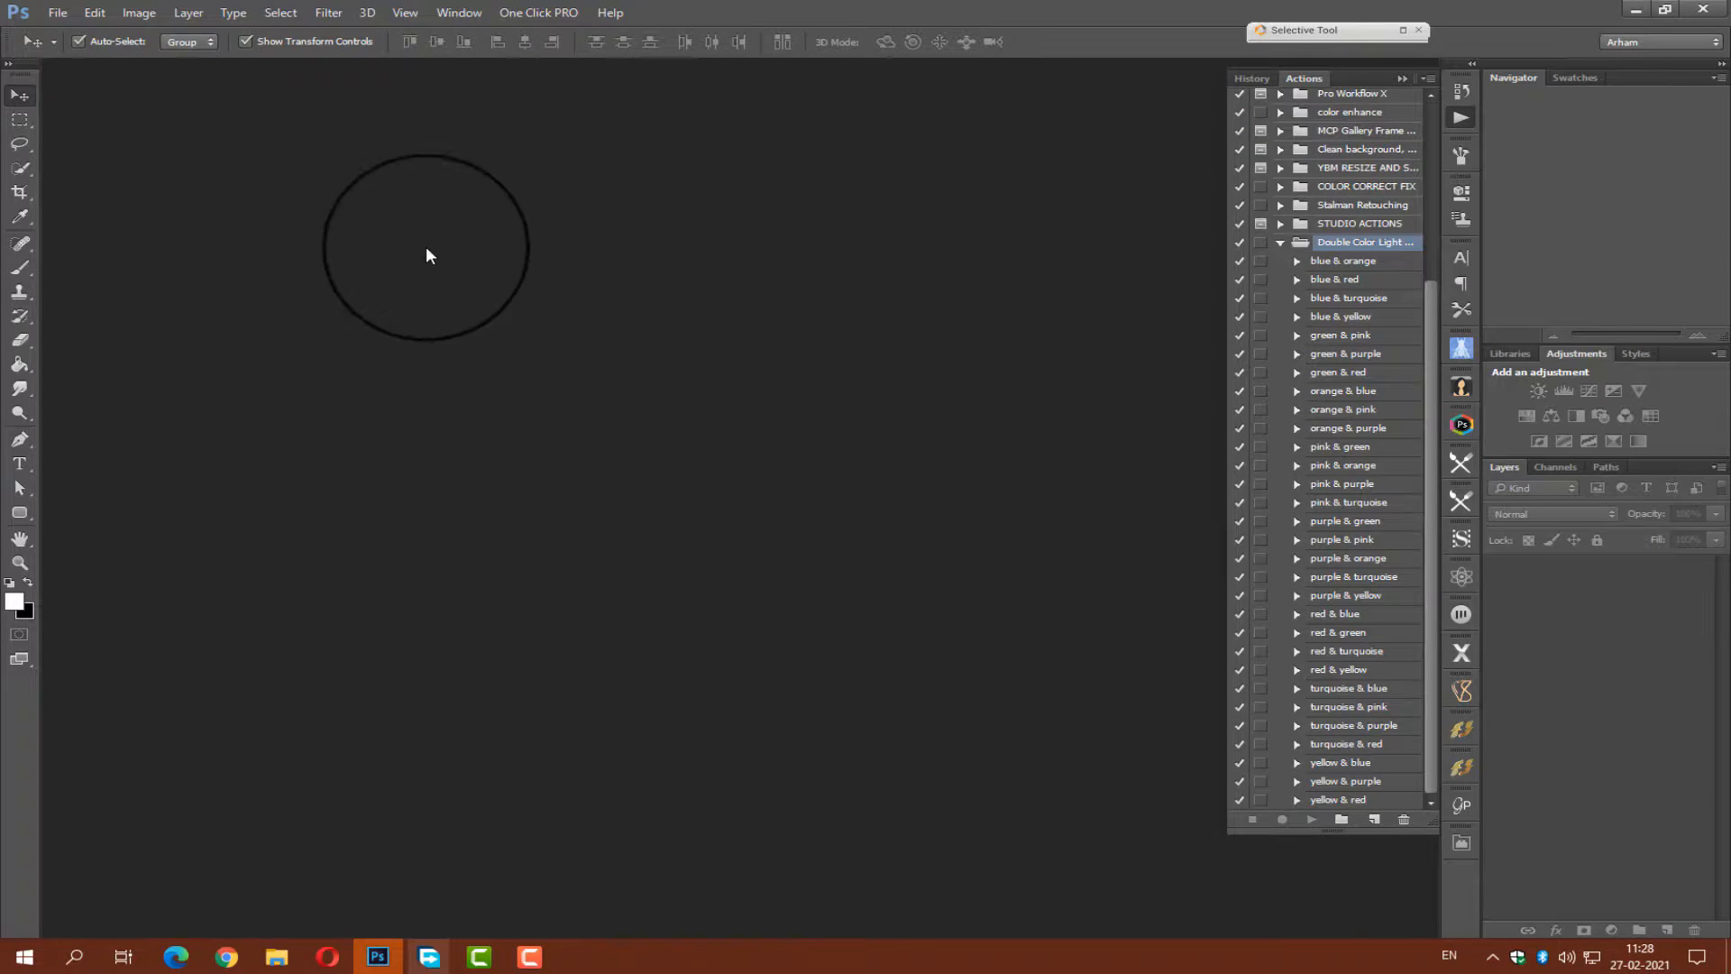
- Open the TDI_0225 portrait from the Image folder in Photoshop and enlarge its document window
mouse_move(275, 955)
left_click(271, 902)
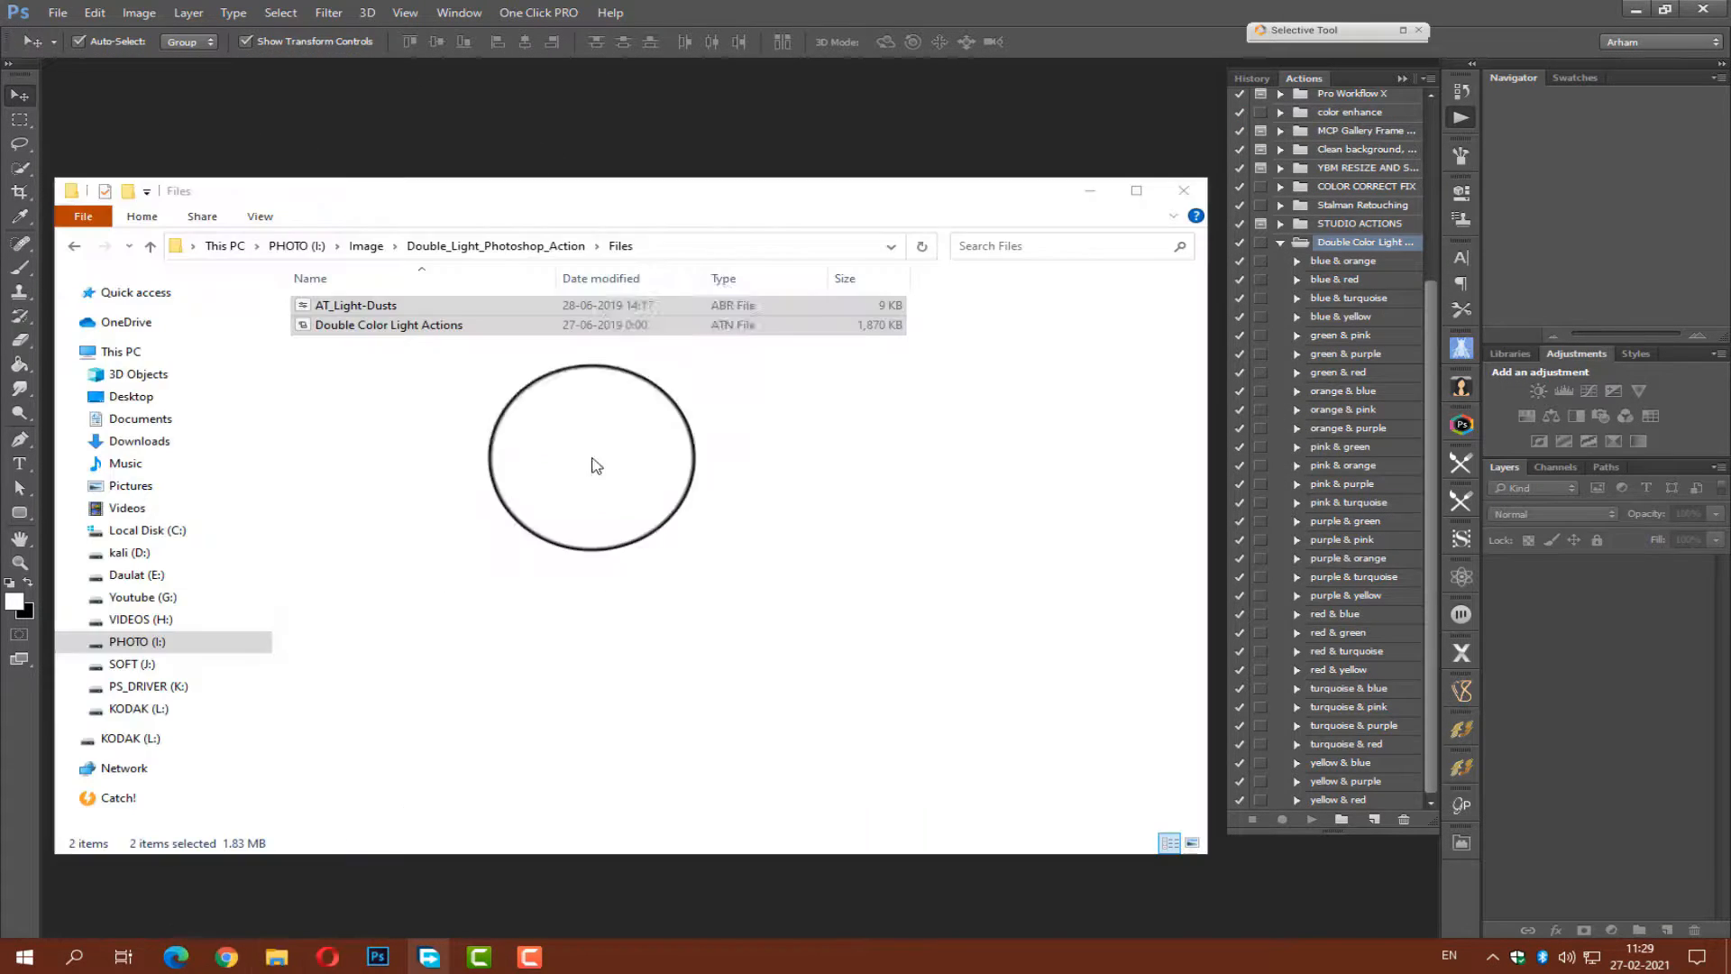
left_click(366, 246)
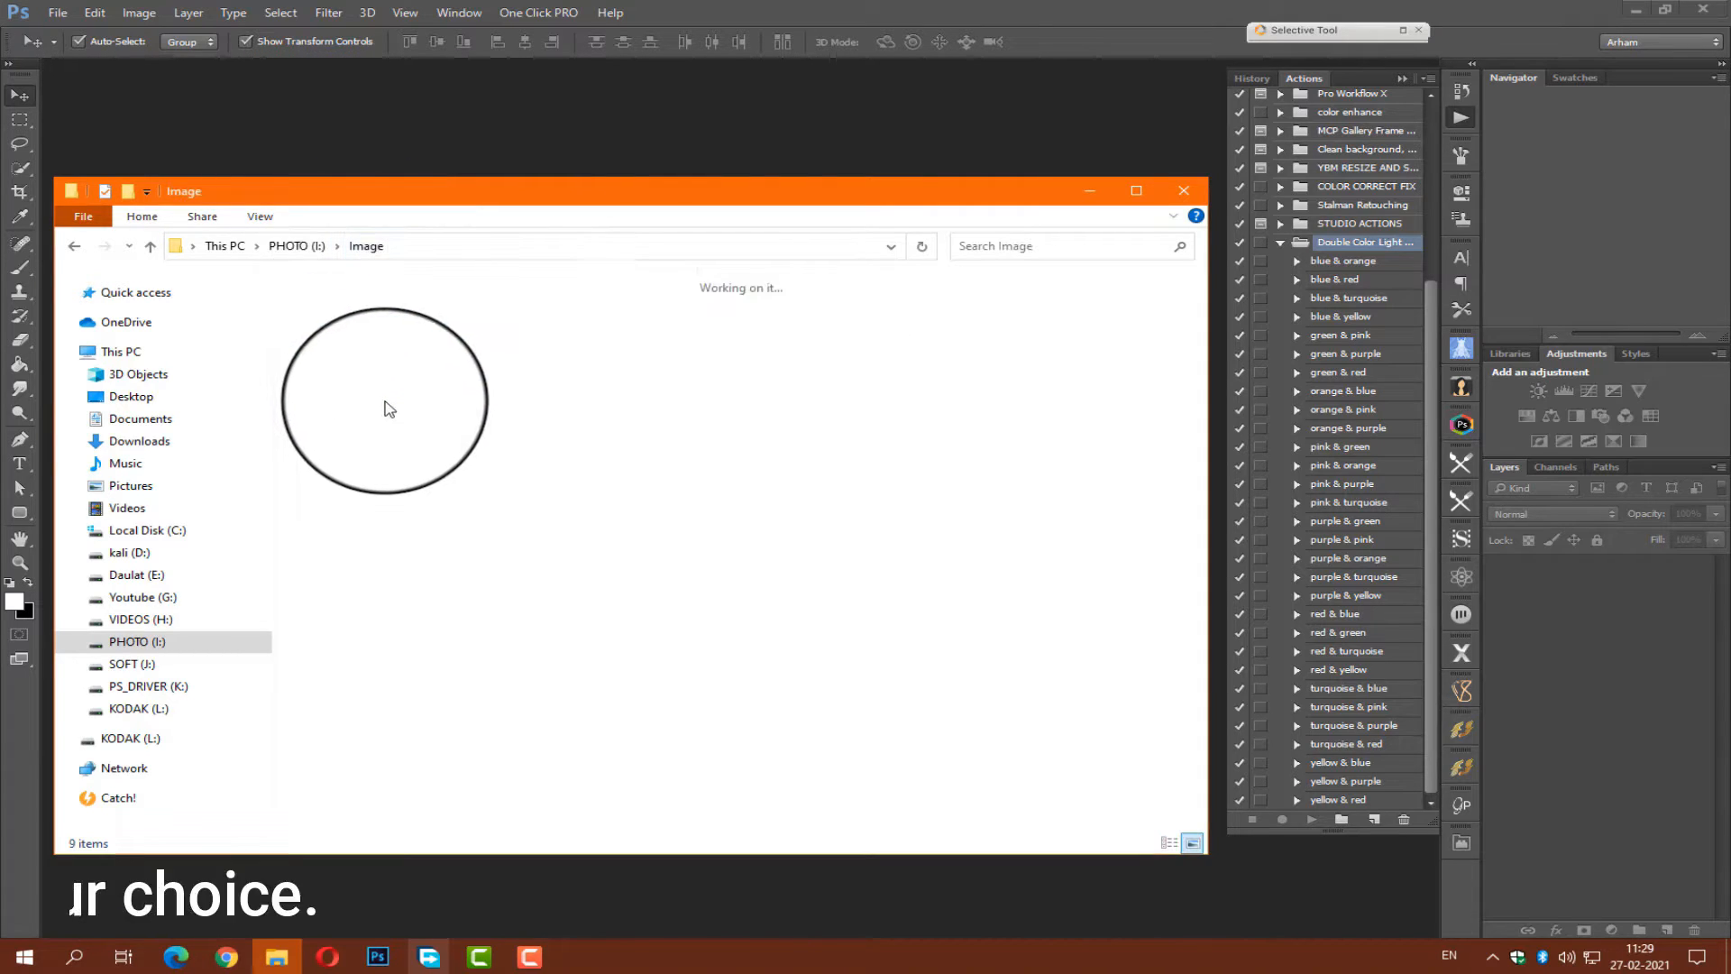
left_click(339, 467)
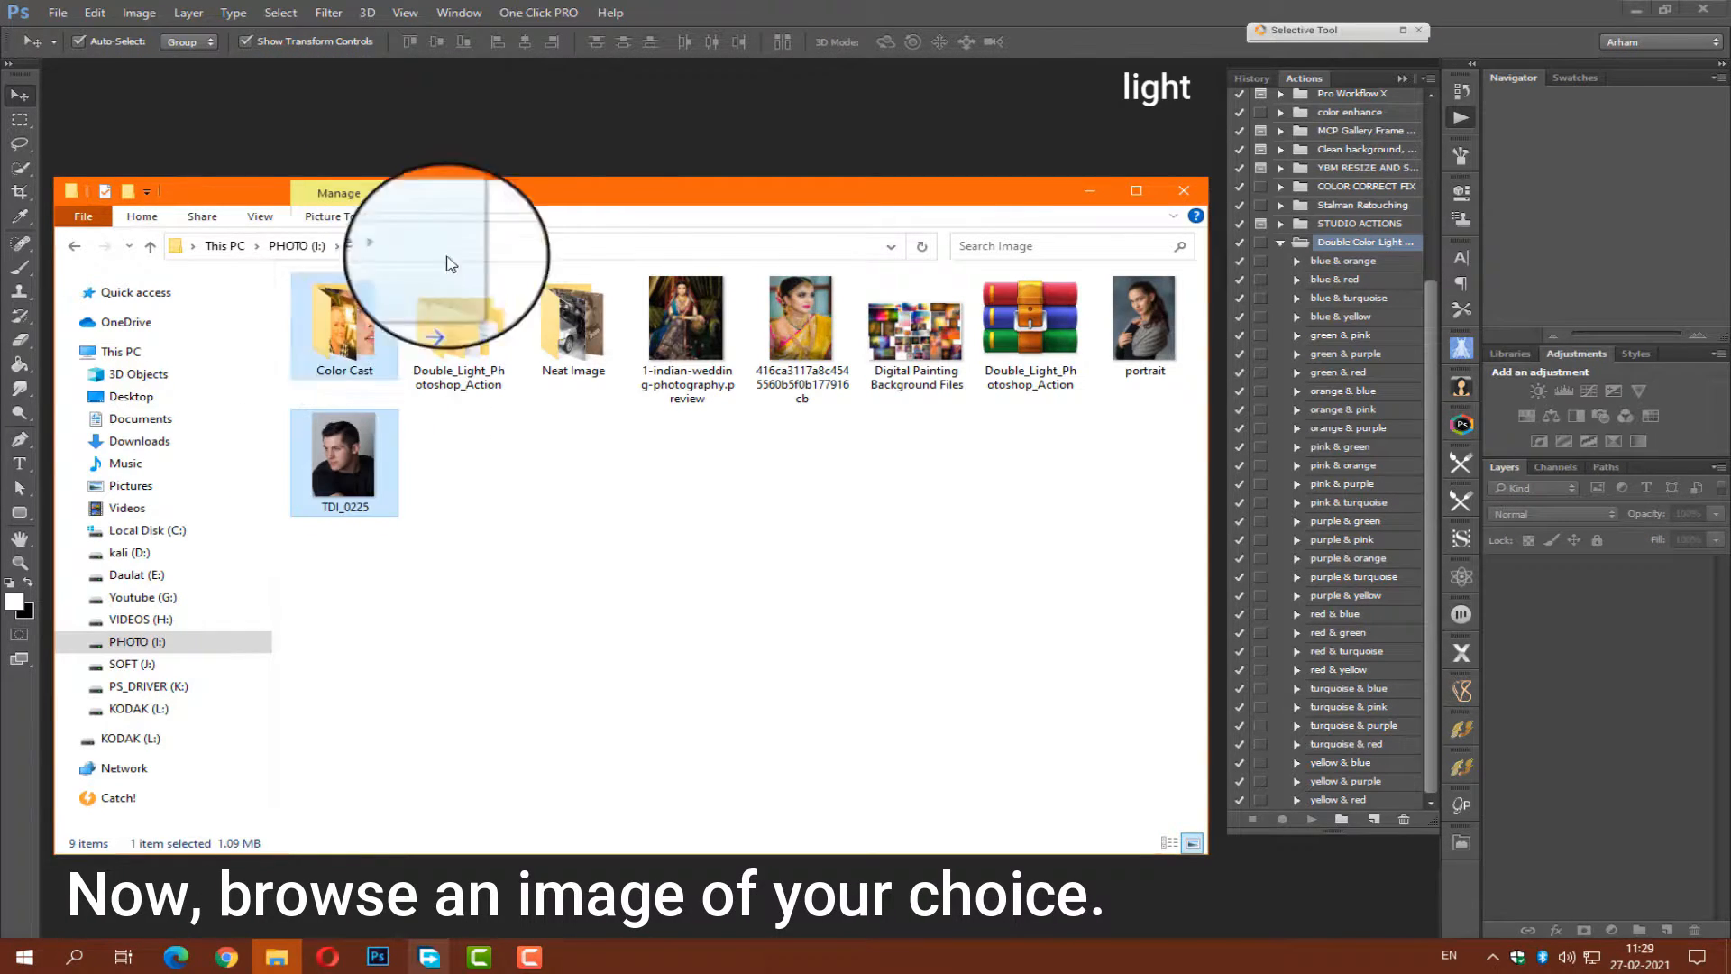
left_click_drag(451, 263, 570, 140)
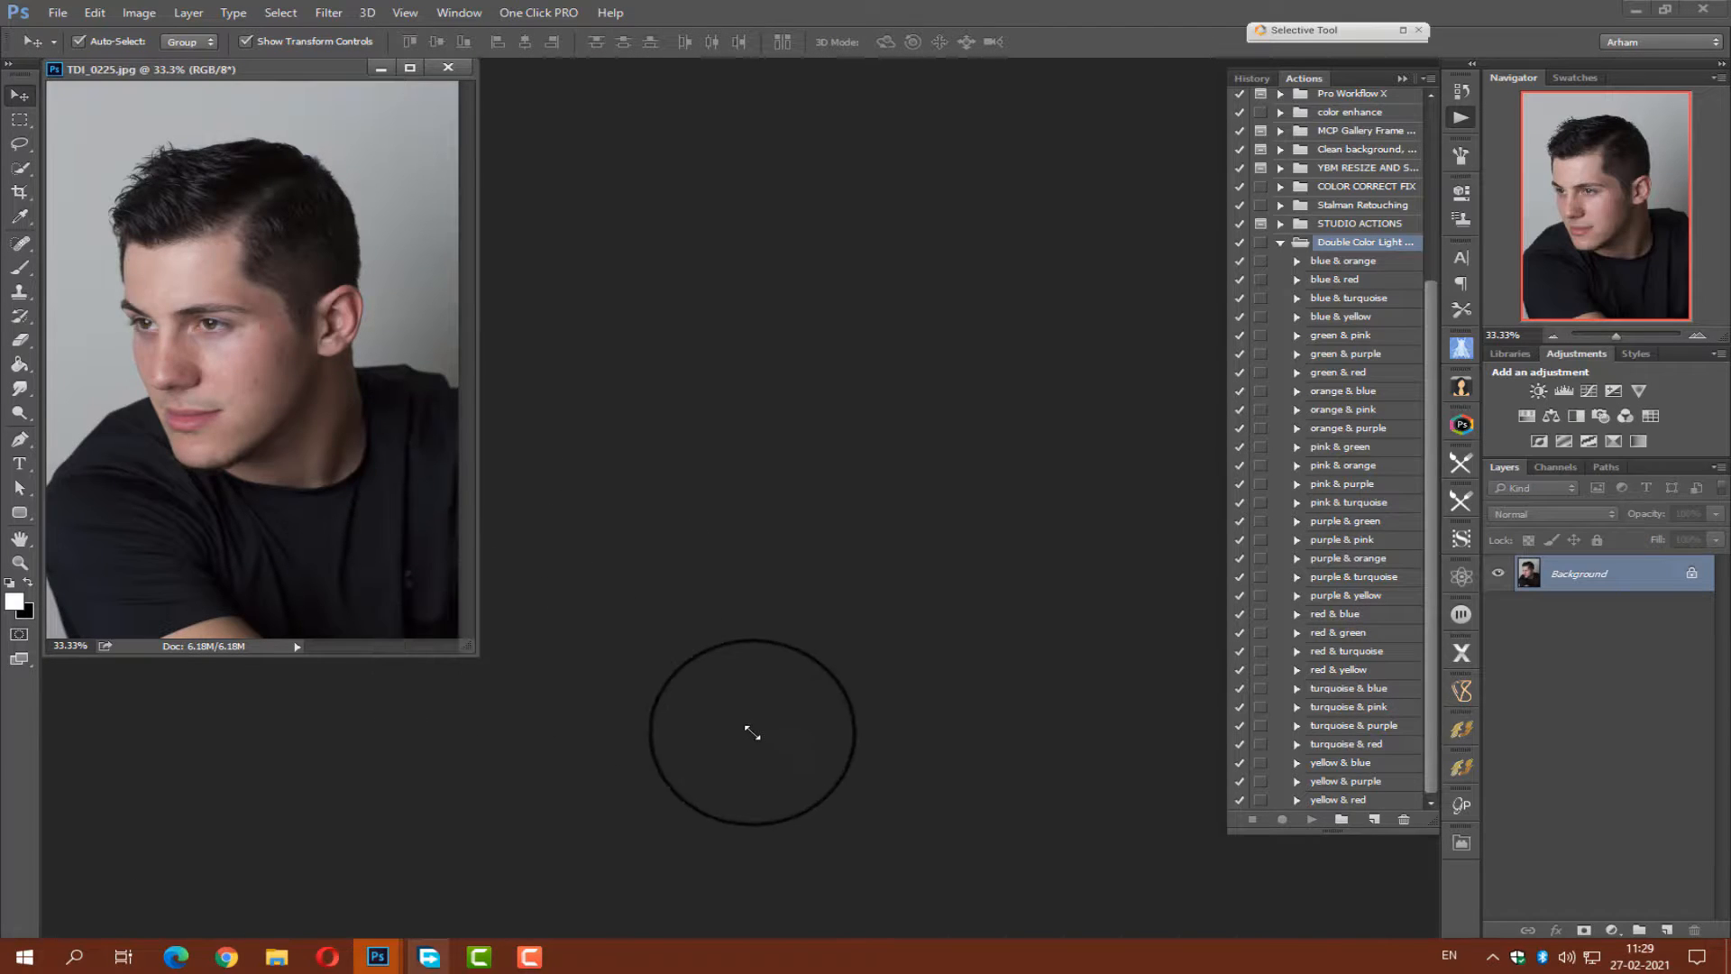
left_click_drag(753, 733, 908, 803)
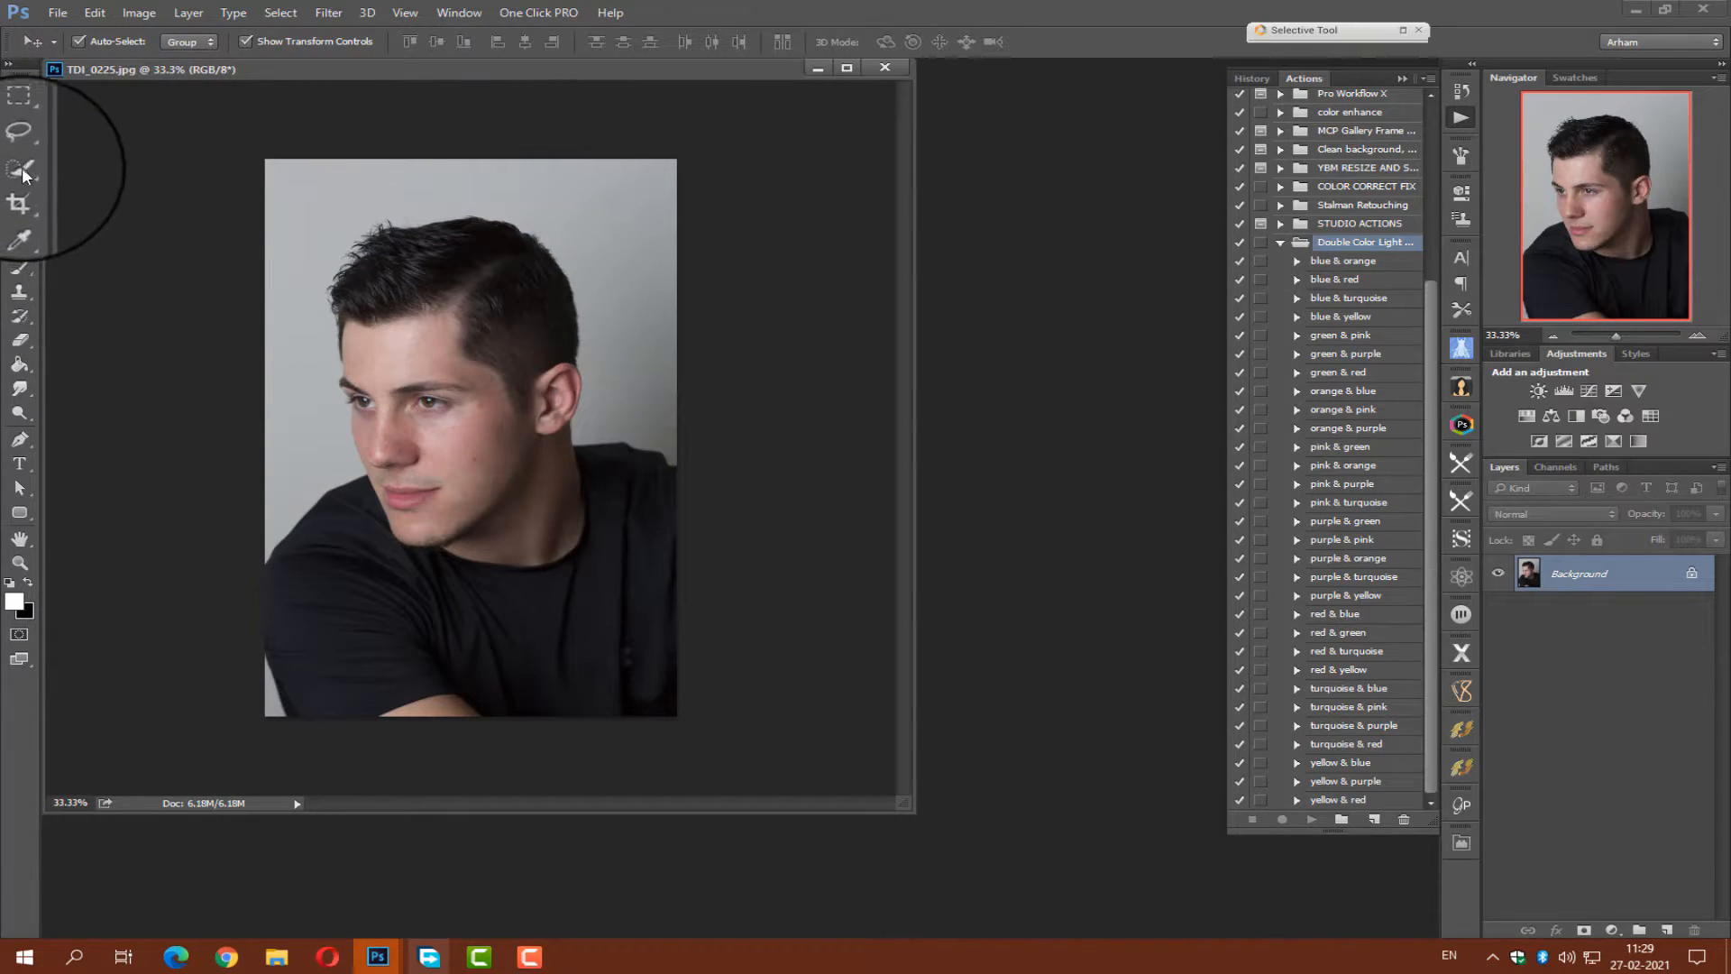
- Select the grey background around the man with the Quick Selection tool, including the small lower corner, and invert the selection
left_click(24, 174)
mouse_move(309, 456)
left_mouse_down()
mouse_move(324, 216)
mouse_move(412, 186)
mouse_move(562, 190)
mouse_move(615, 244)
mouse_move(618, 289)
left_mouse_up()
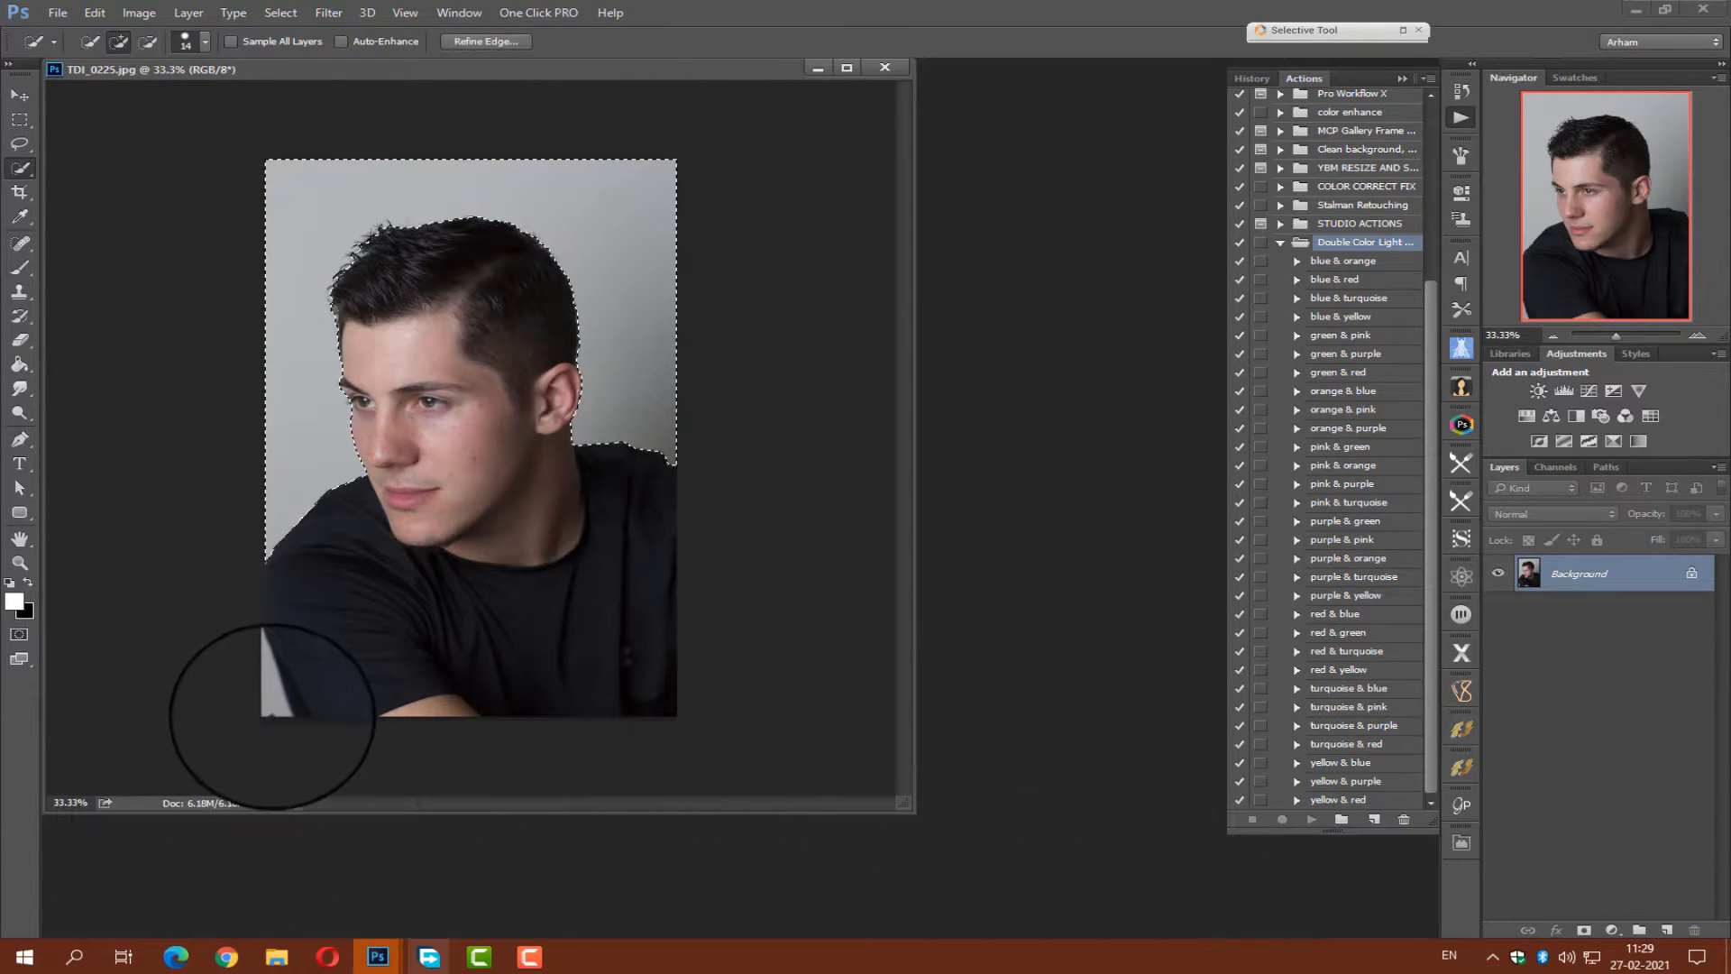
left_click_drag(271, 717, 270, 696)
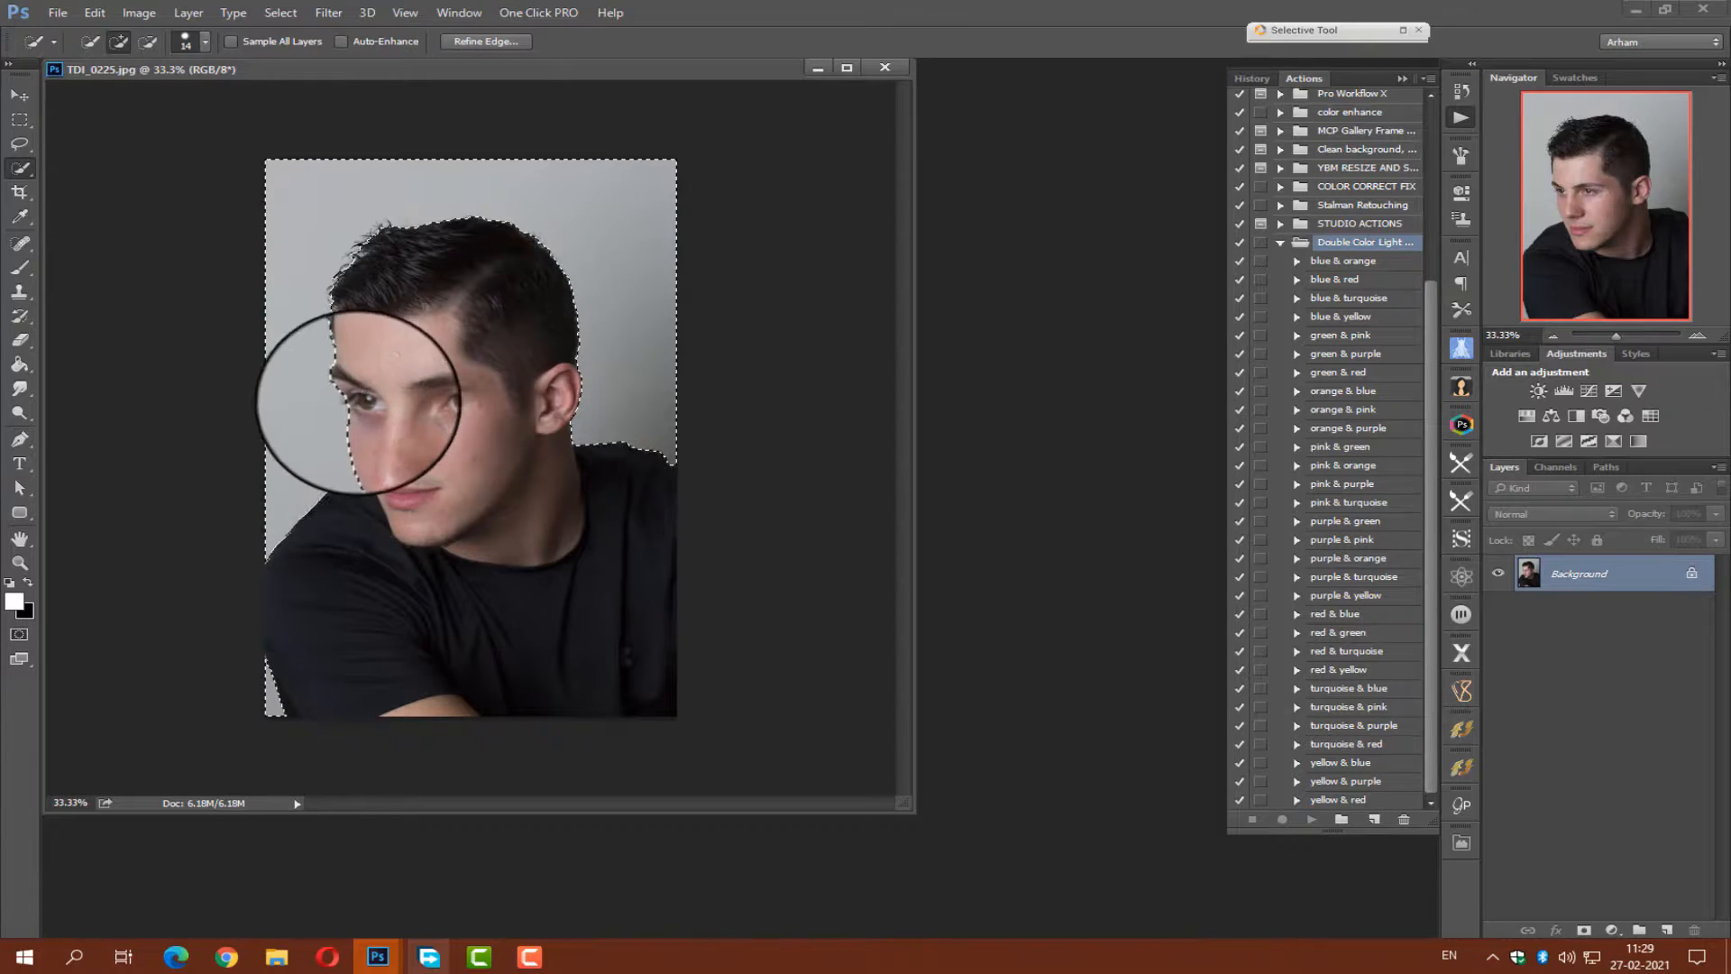
right_click(410, 355)
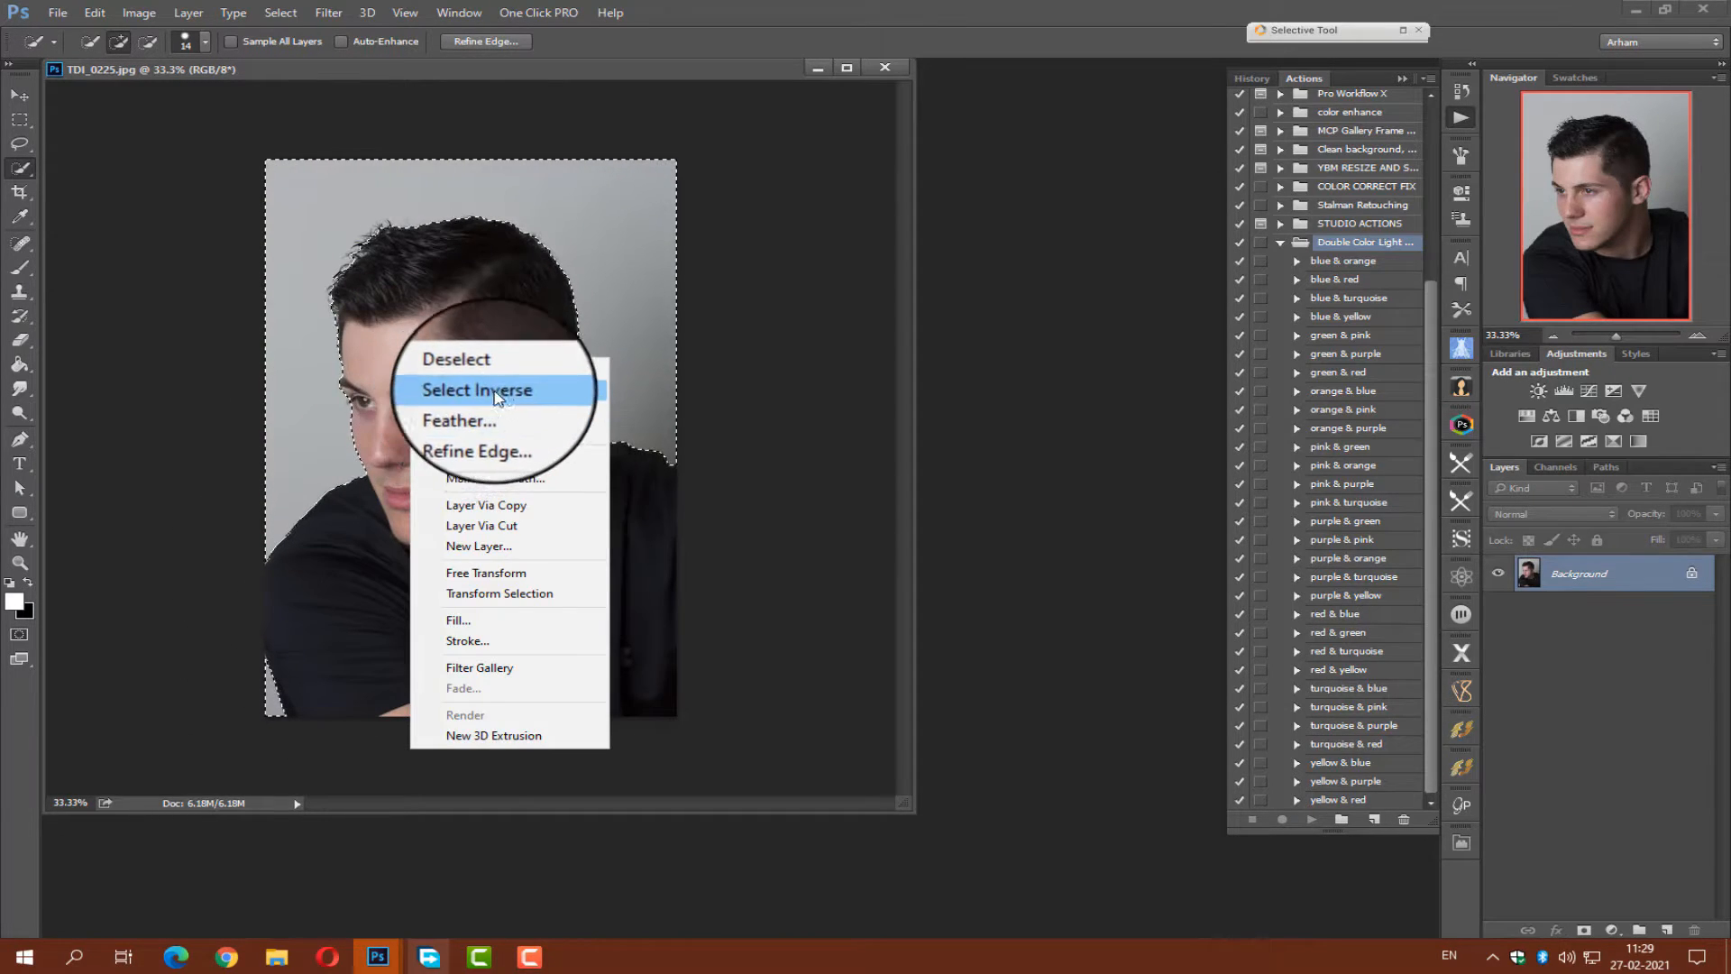
left_click(496, 393)
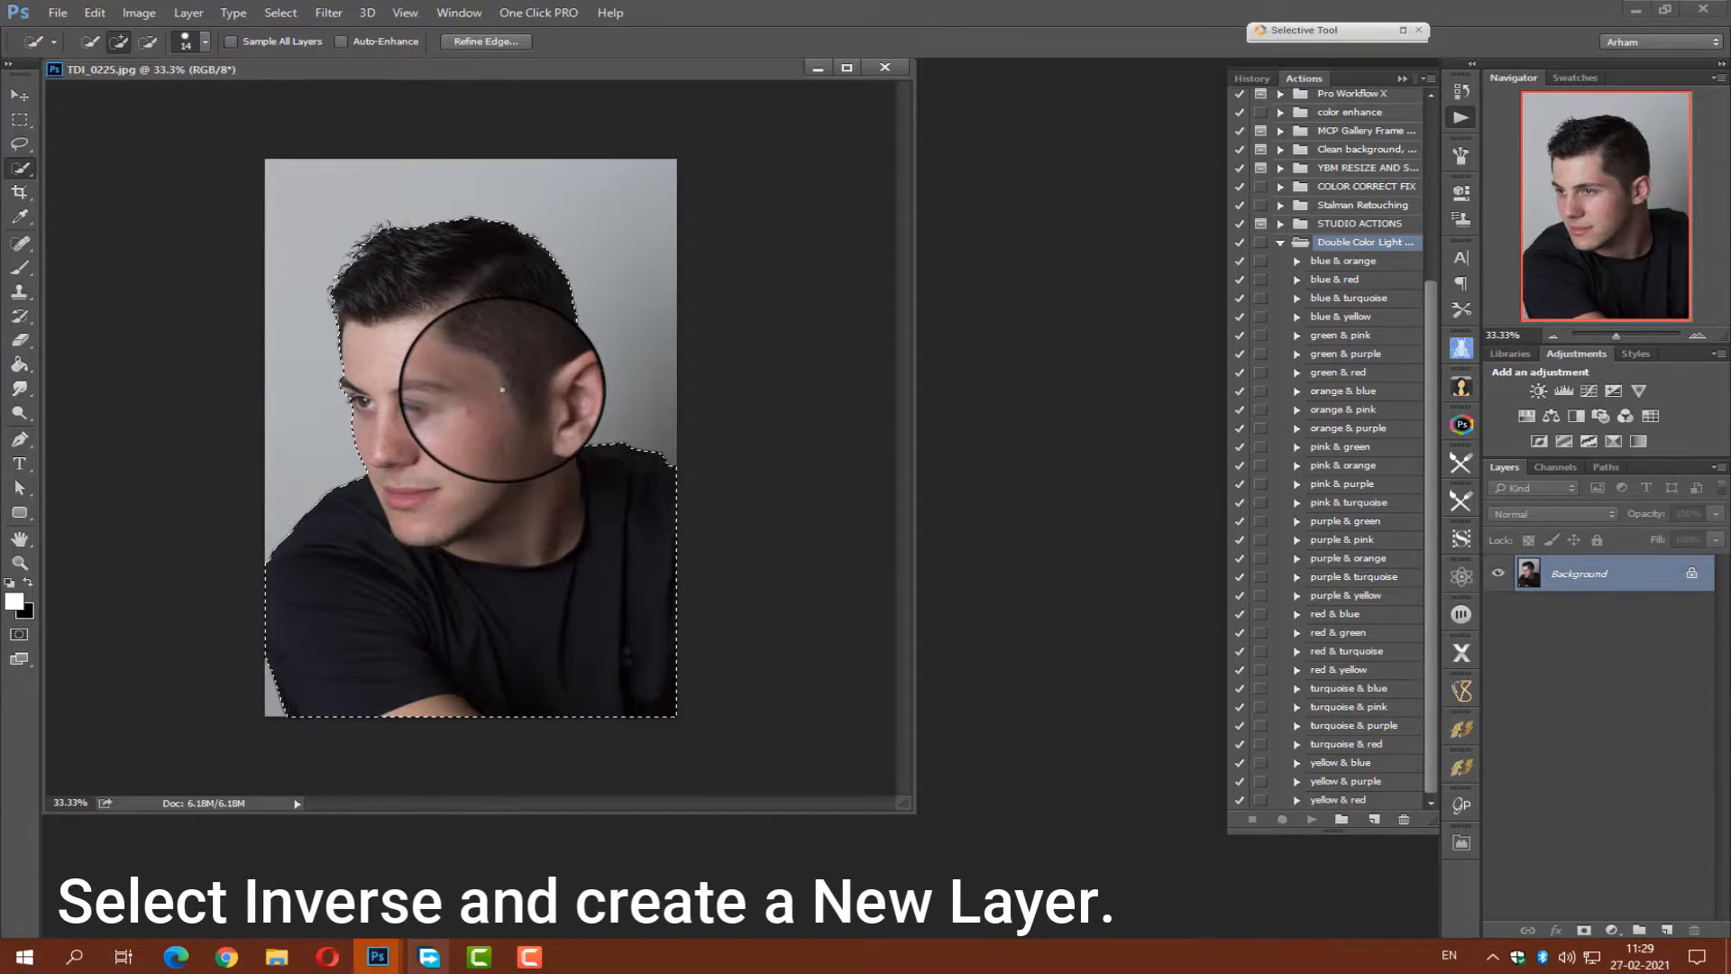
- Add a new layer above the Background and set the foreground colour to red c80a0a
left_click(1667, 929)
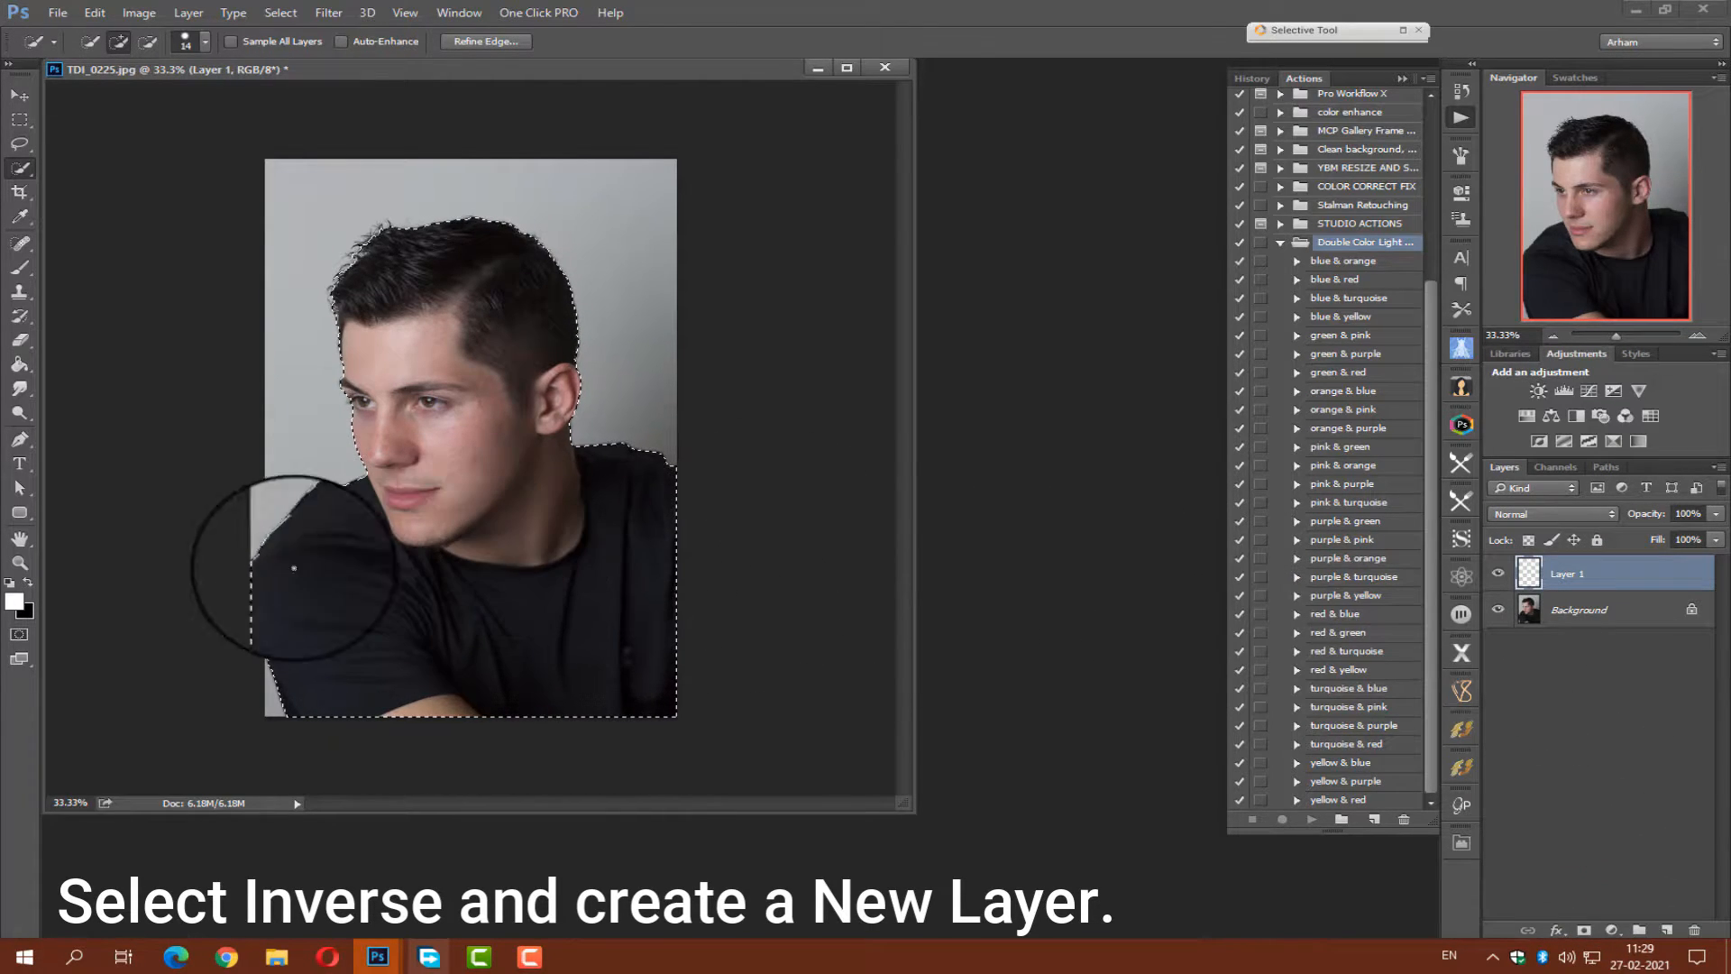
left_click(13, 600)
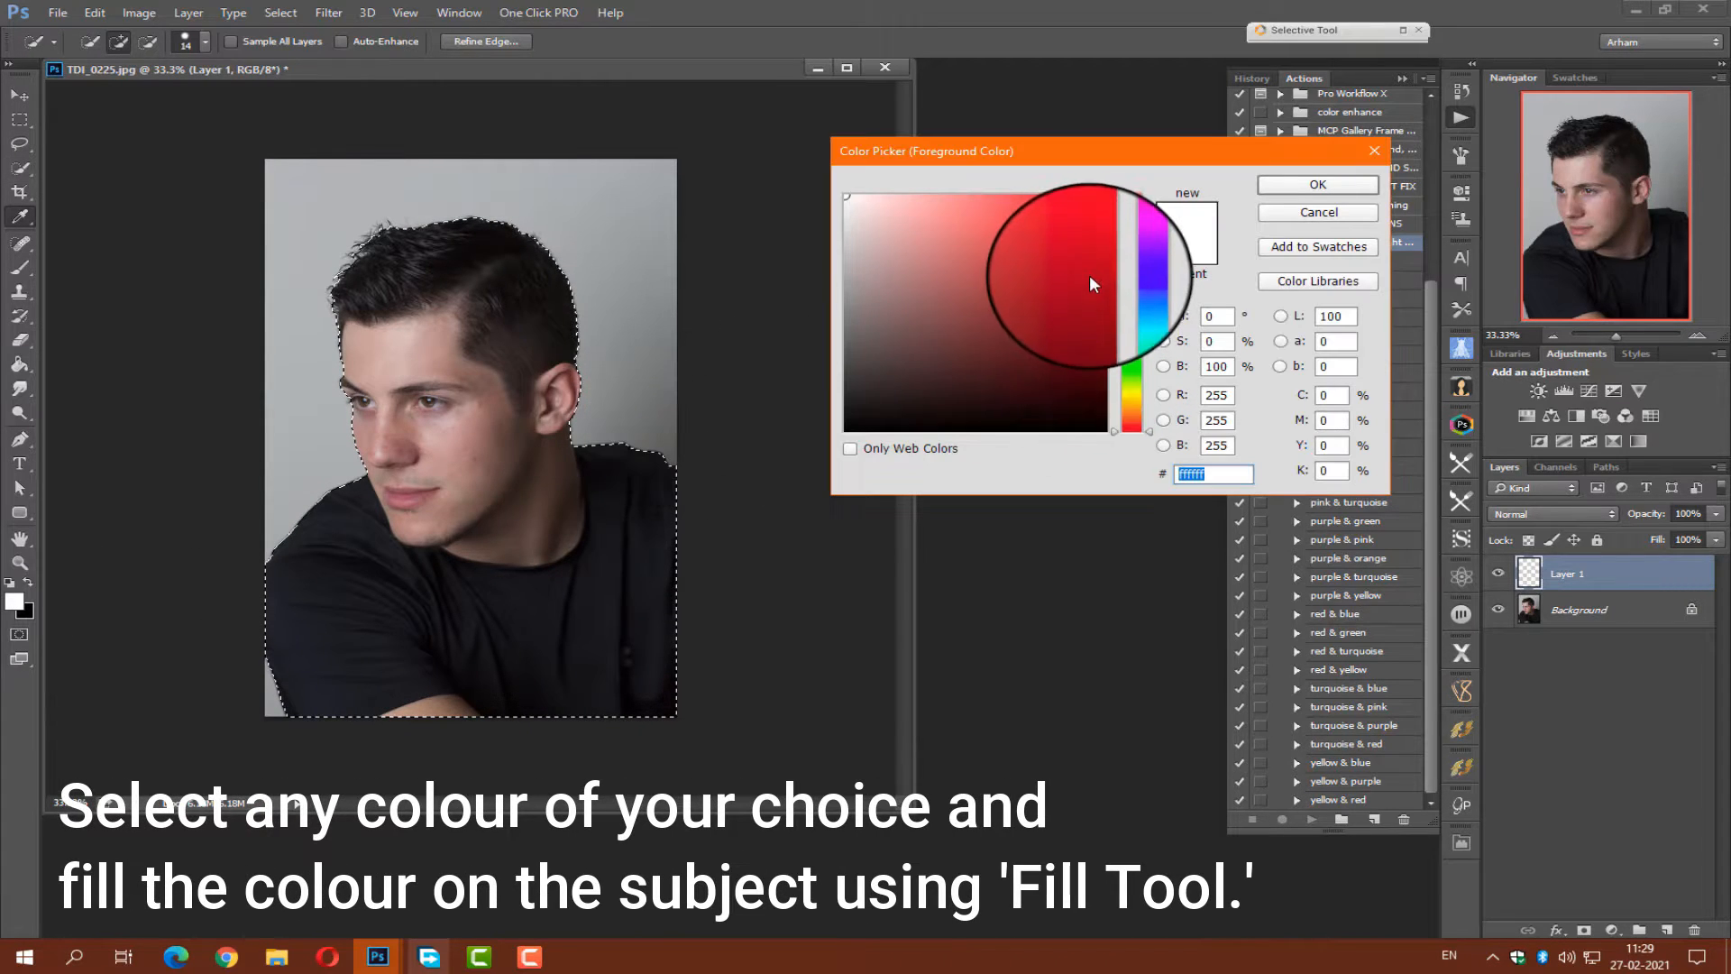
left_click(1094, 245)
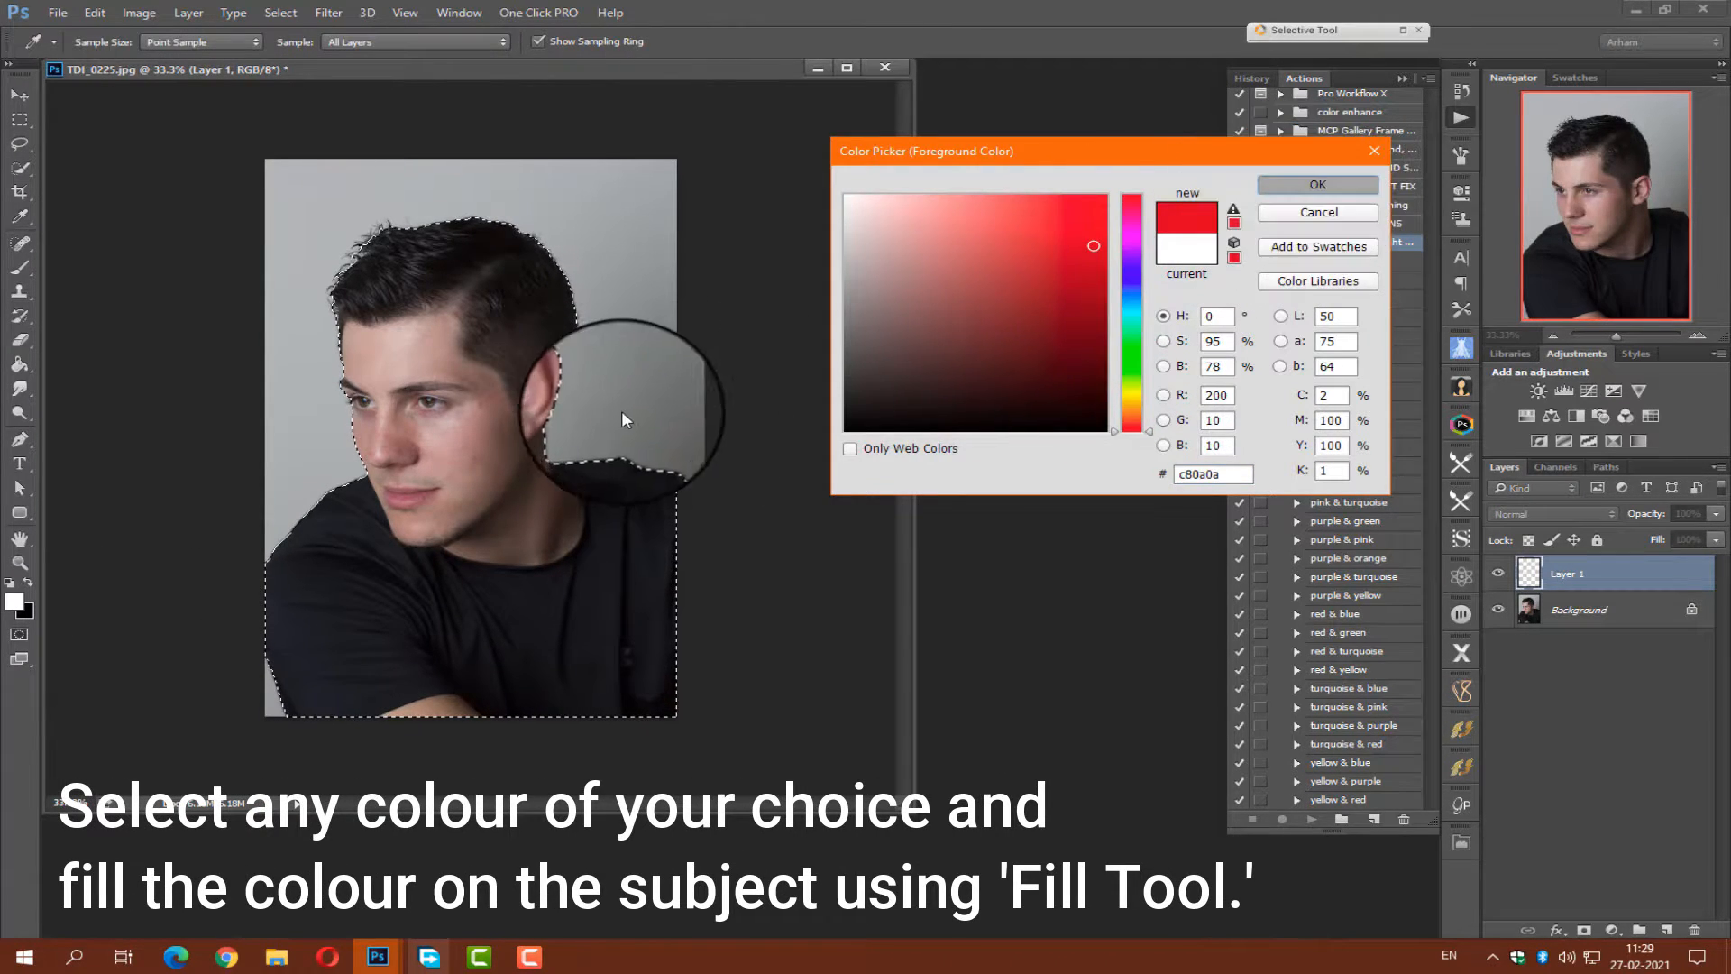
key("Return")
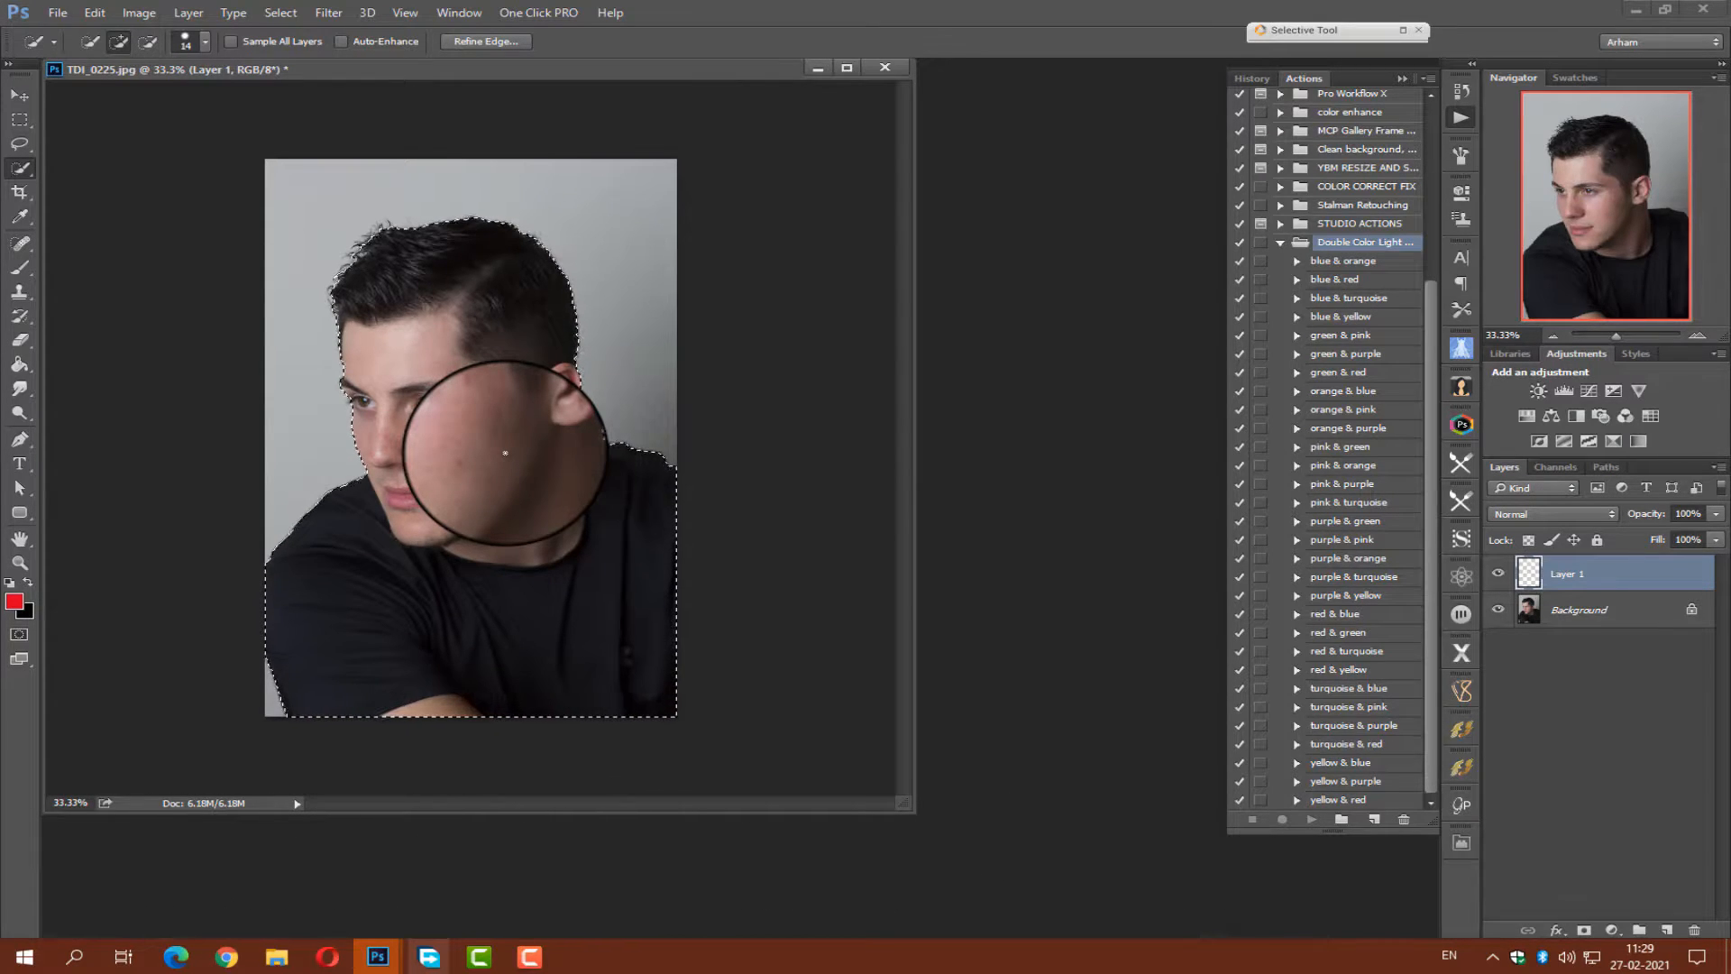
- Fill the selected man on the new layer with the red foreground colour using the Paint Bucket, and deselect
left_click(19, 364)
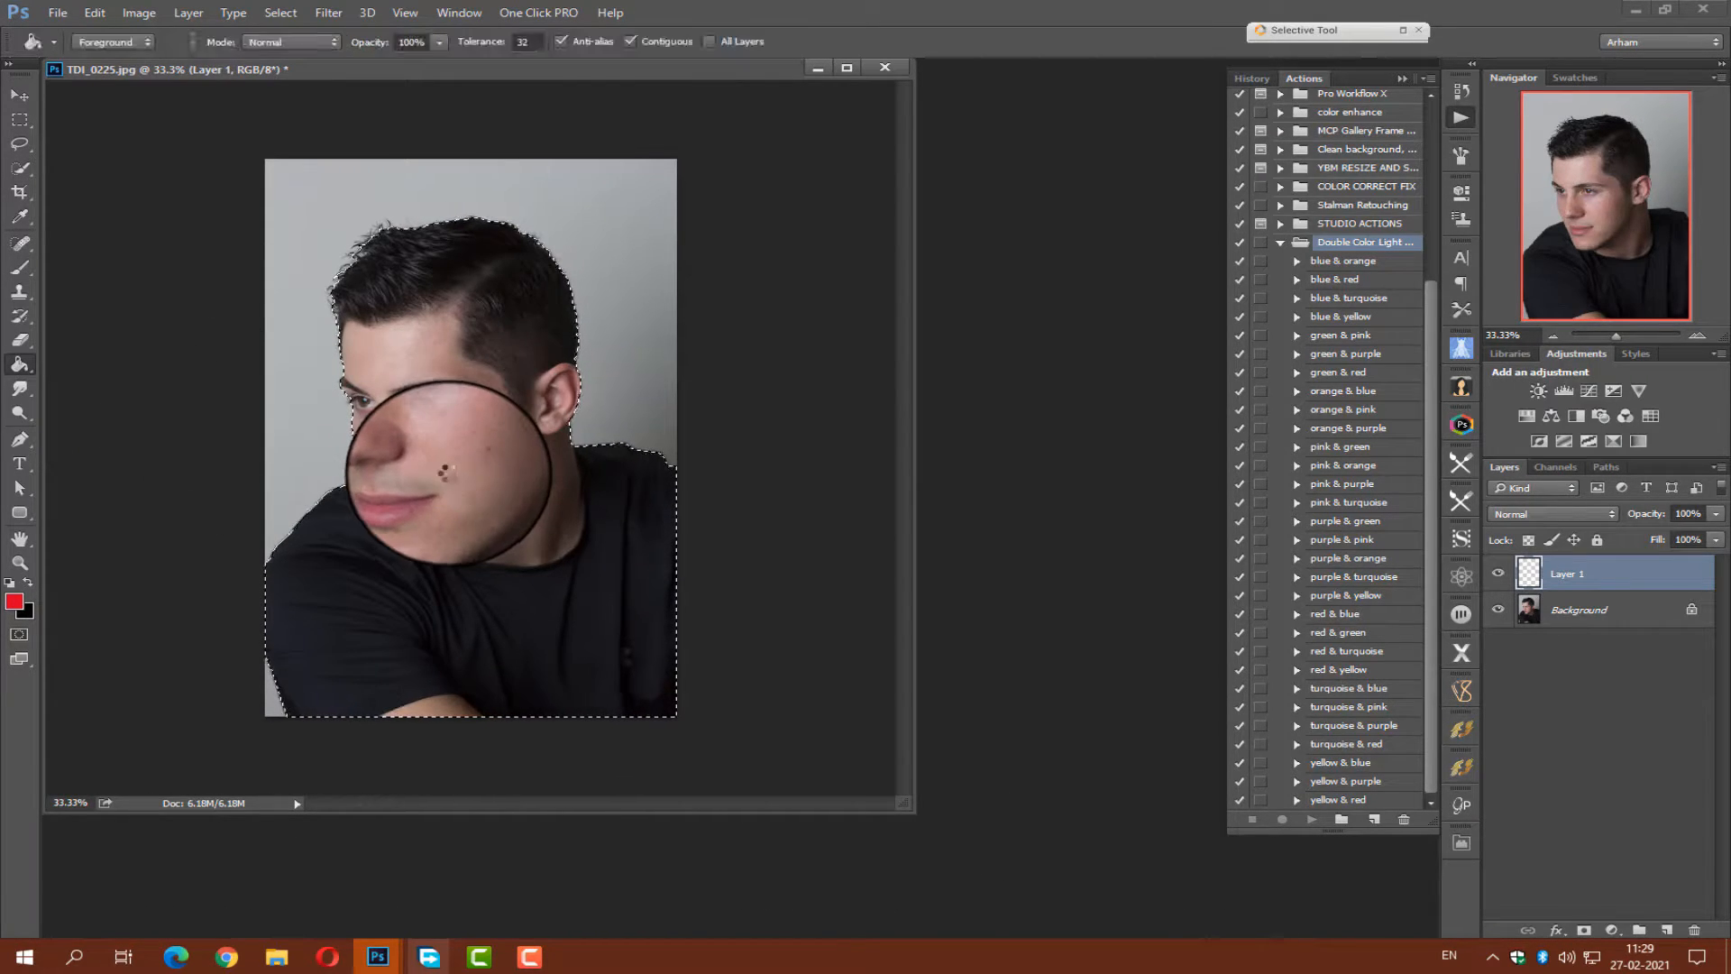
left_click(446, 474)
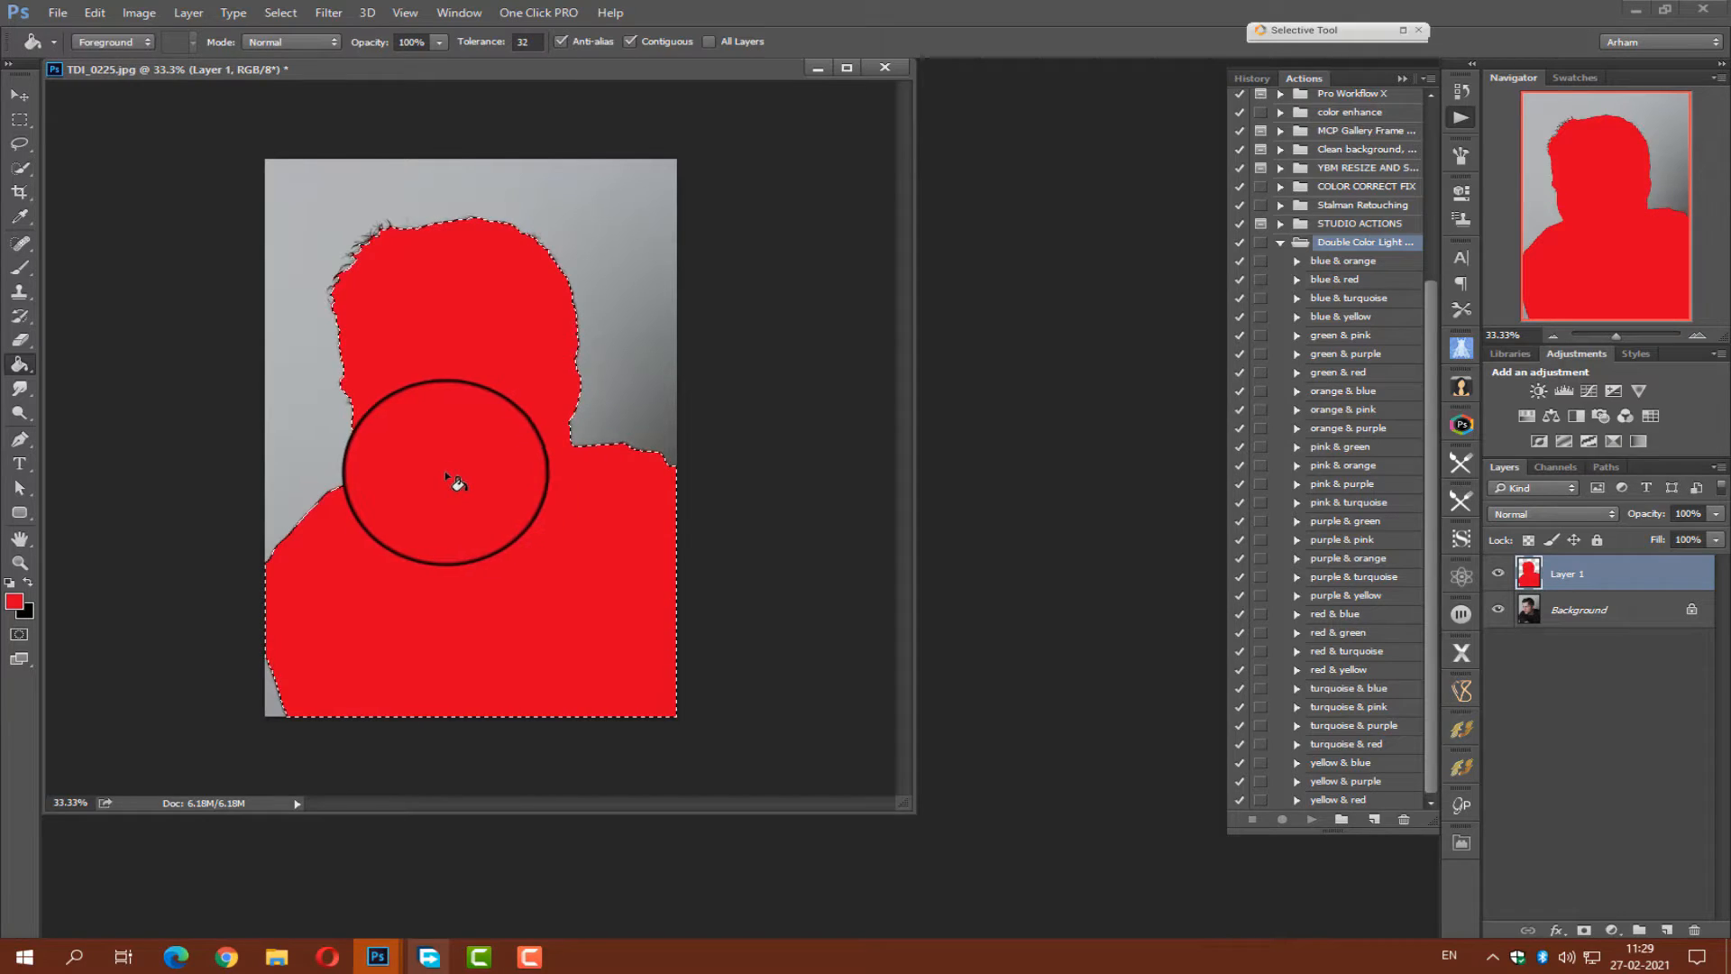
left_click(19, 120)
left_click(199, 235)
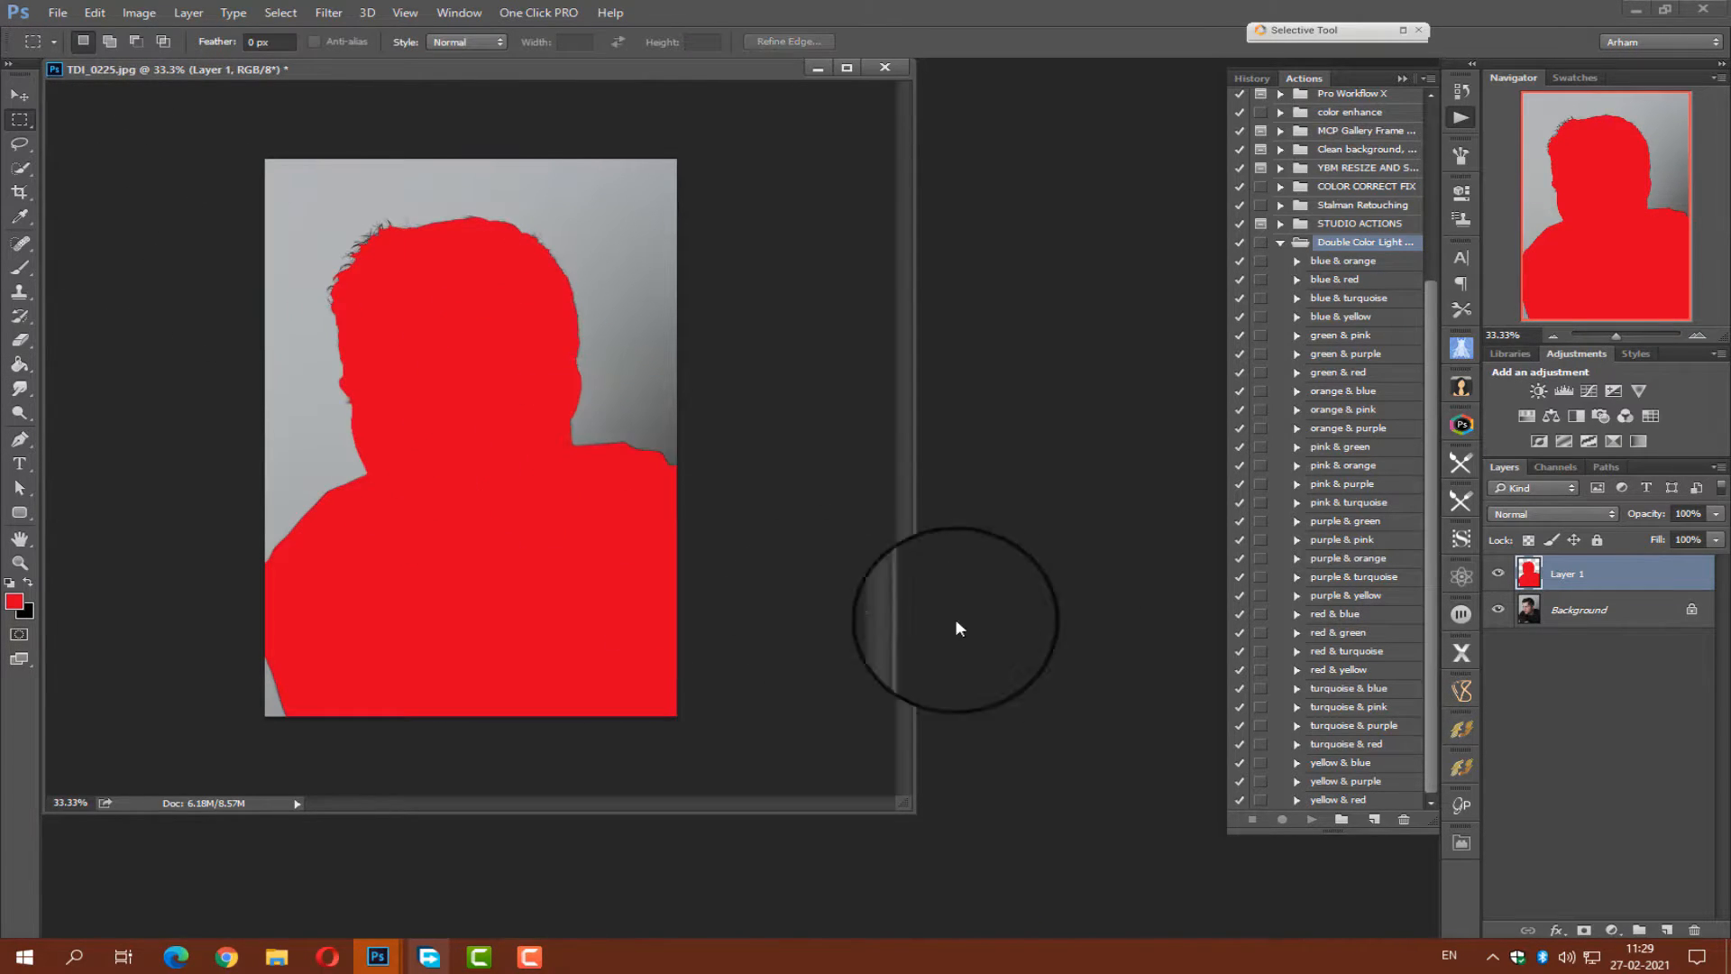
- Rename the red-filled layer as subject
double_click(1567, 573)
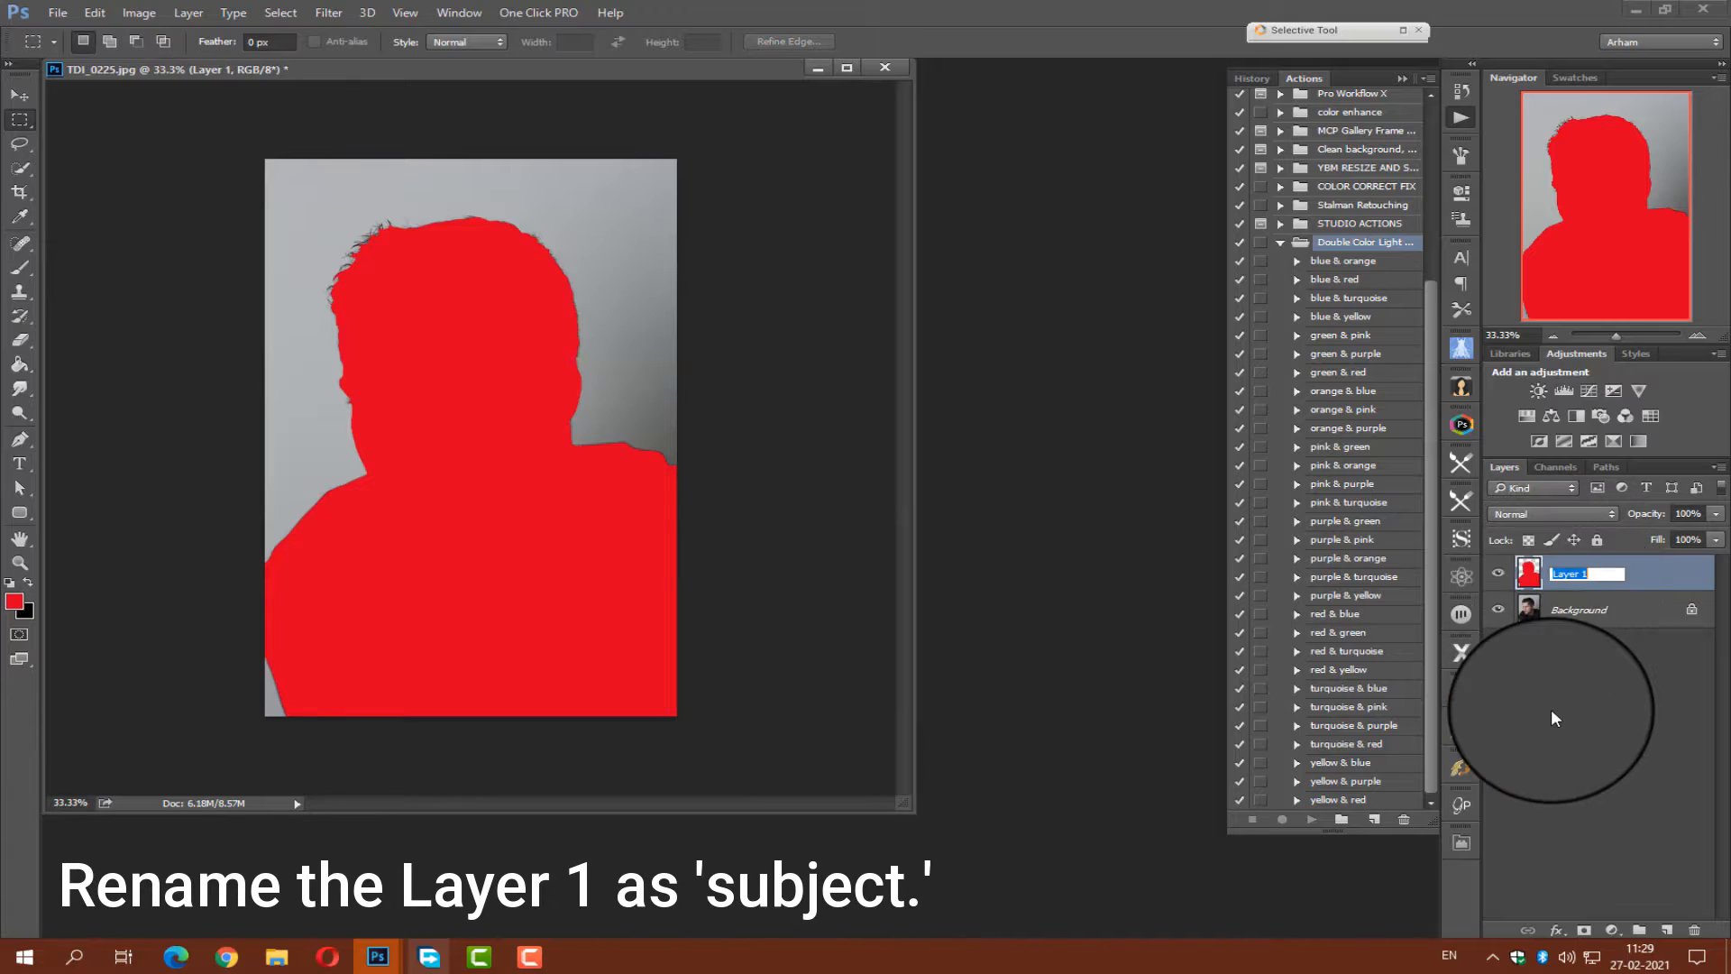
type("subject")
key("Return")
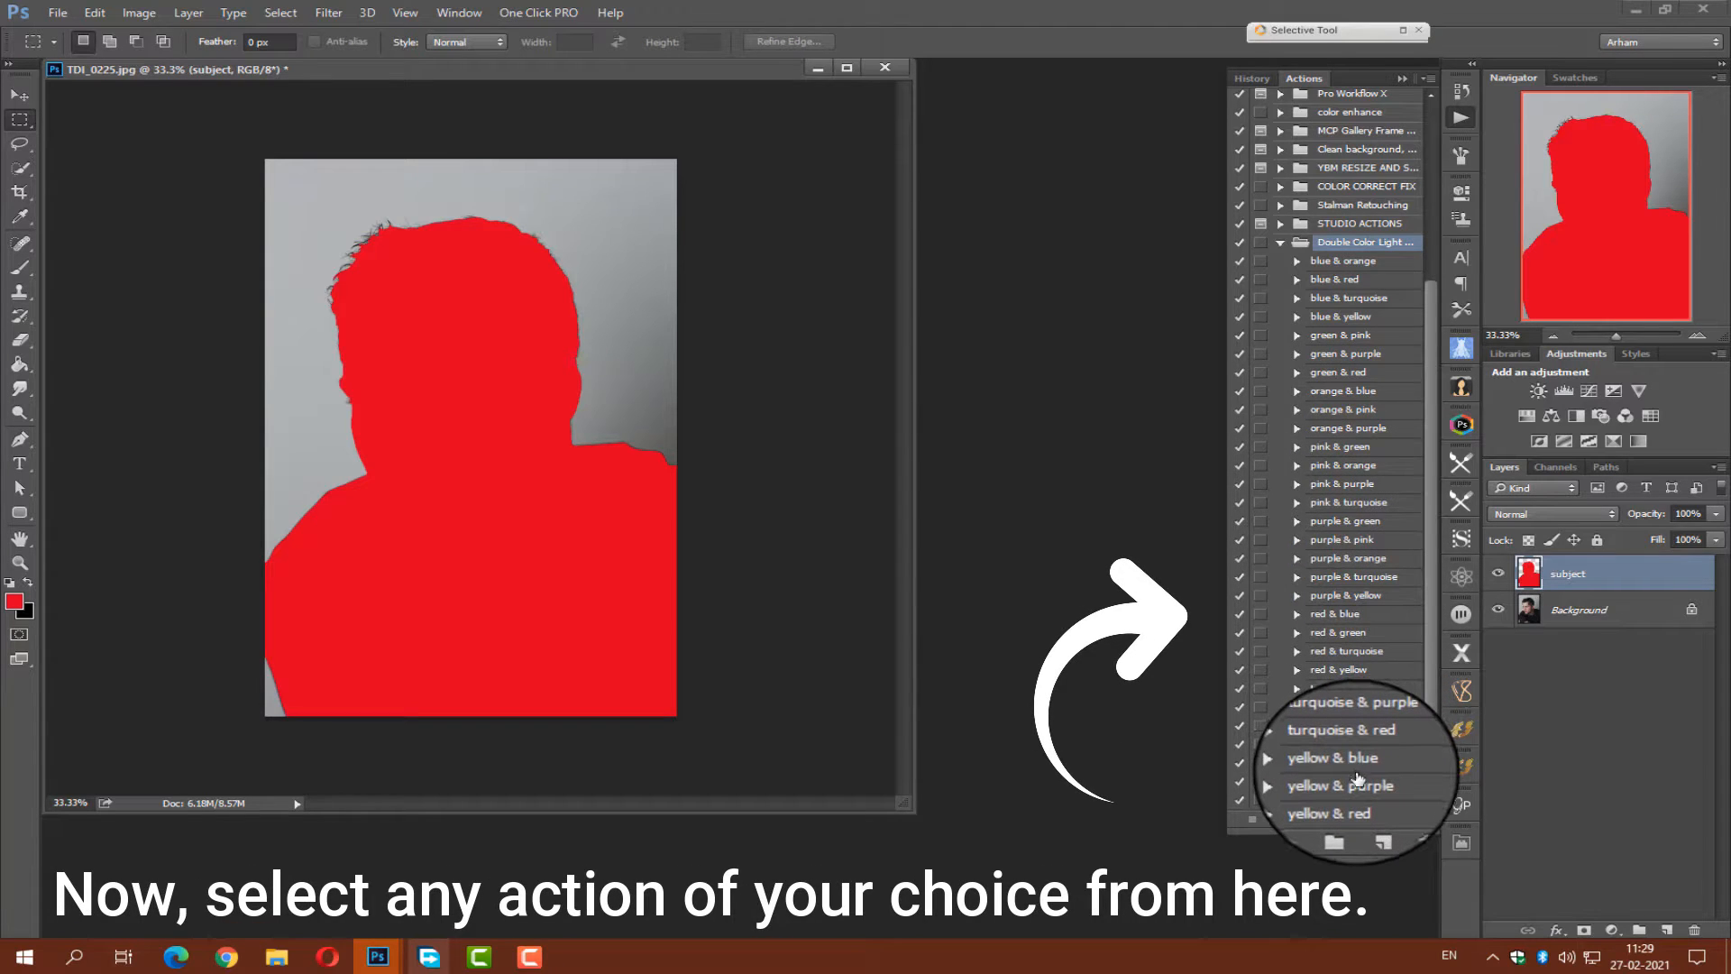
- Play the blue & red action from the Double Color Light set and compare its result with the original Background image
left_click(1339, 279)
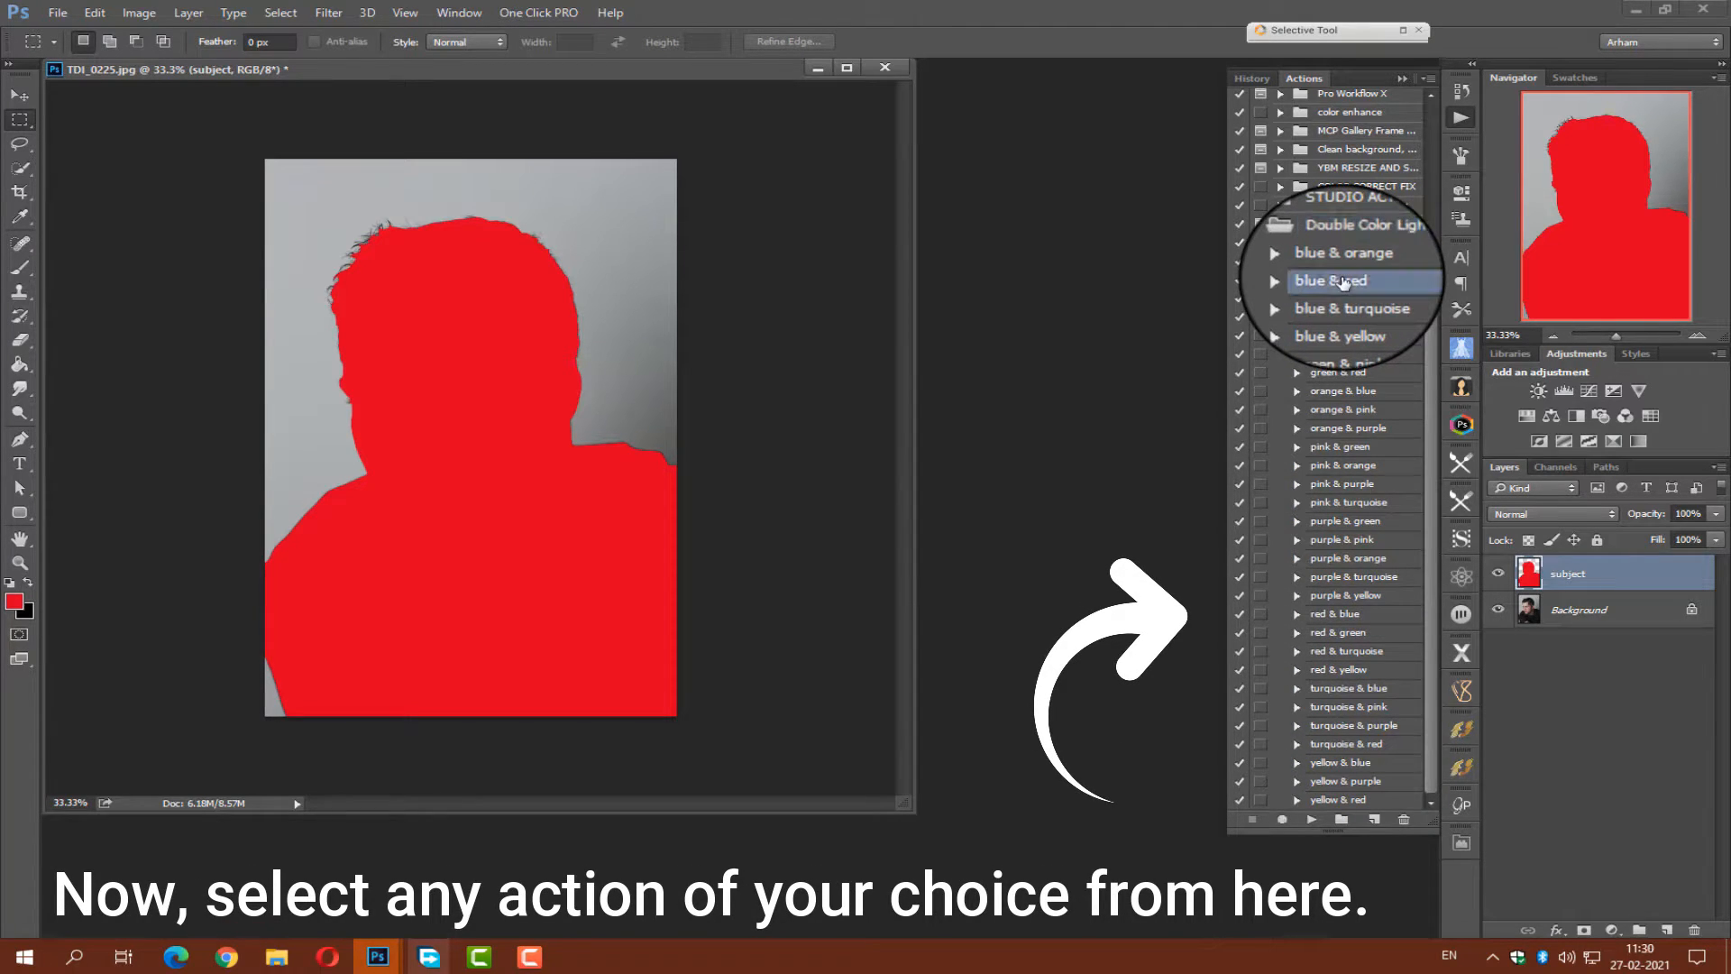
left_click(1311, 818)
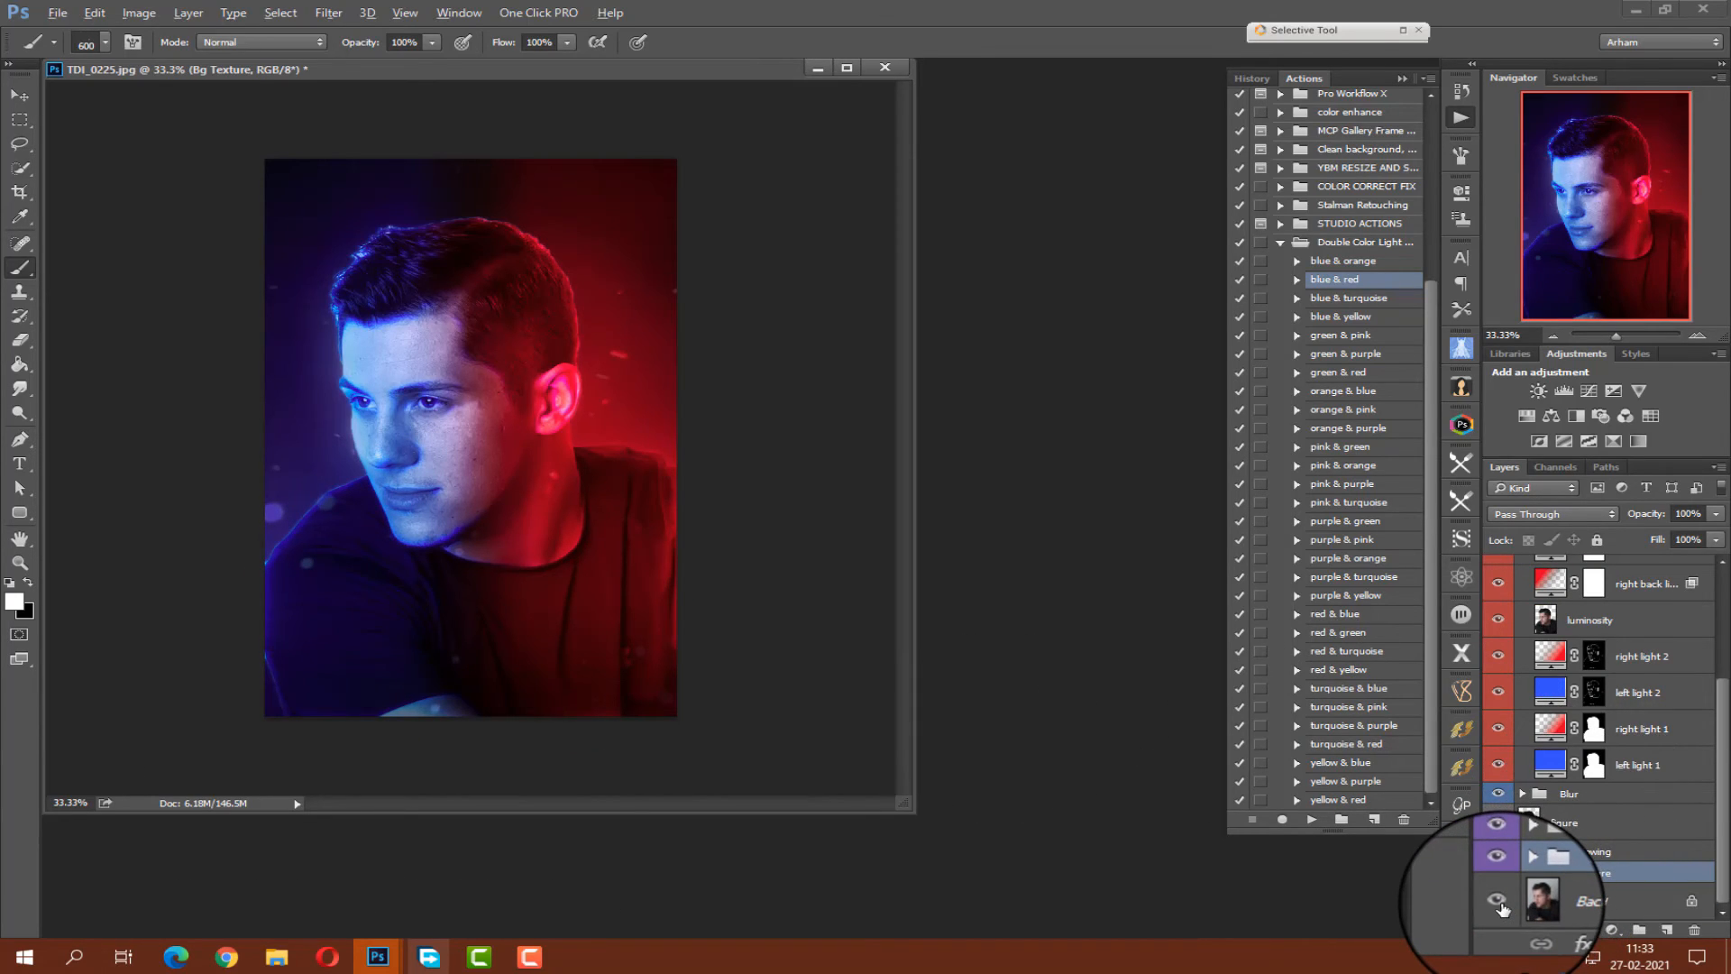
left_click(1498, 901, "alt")
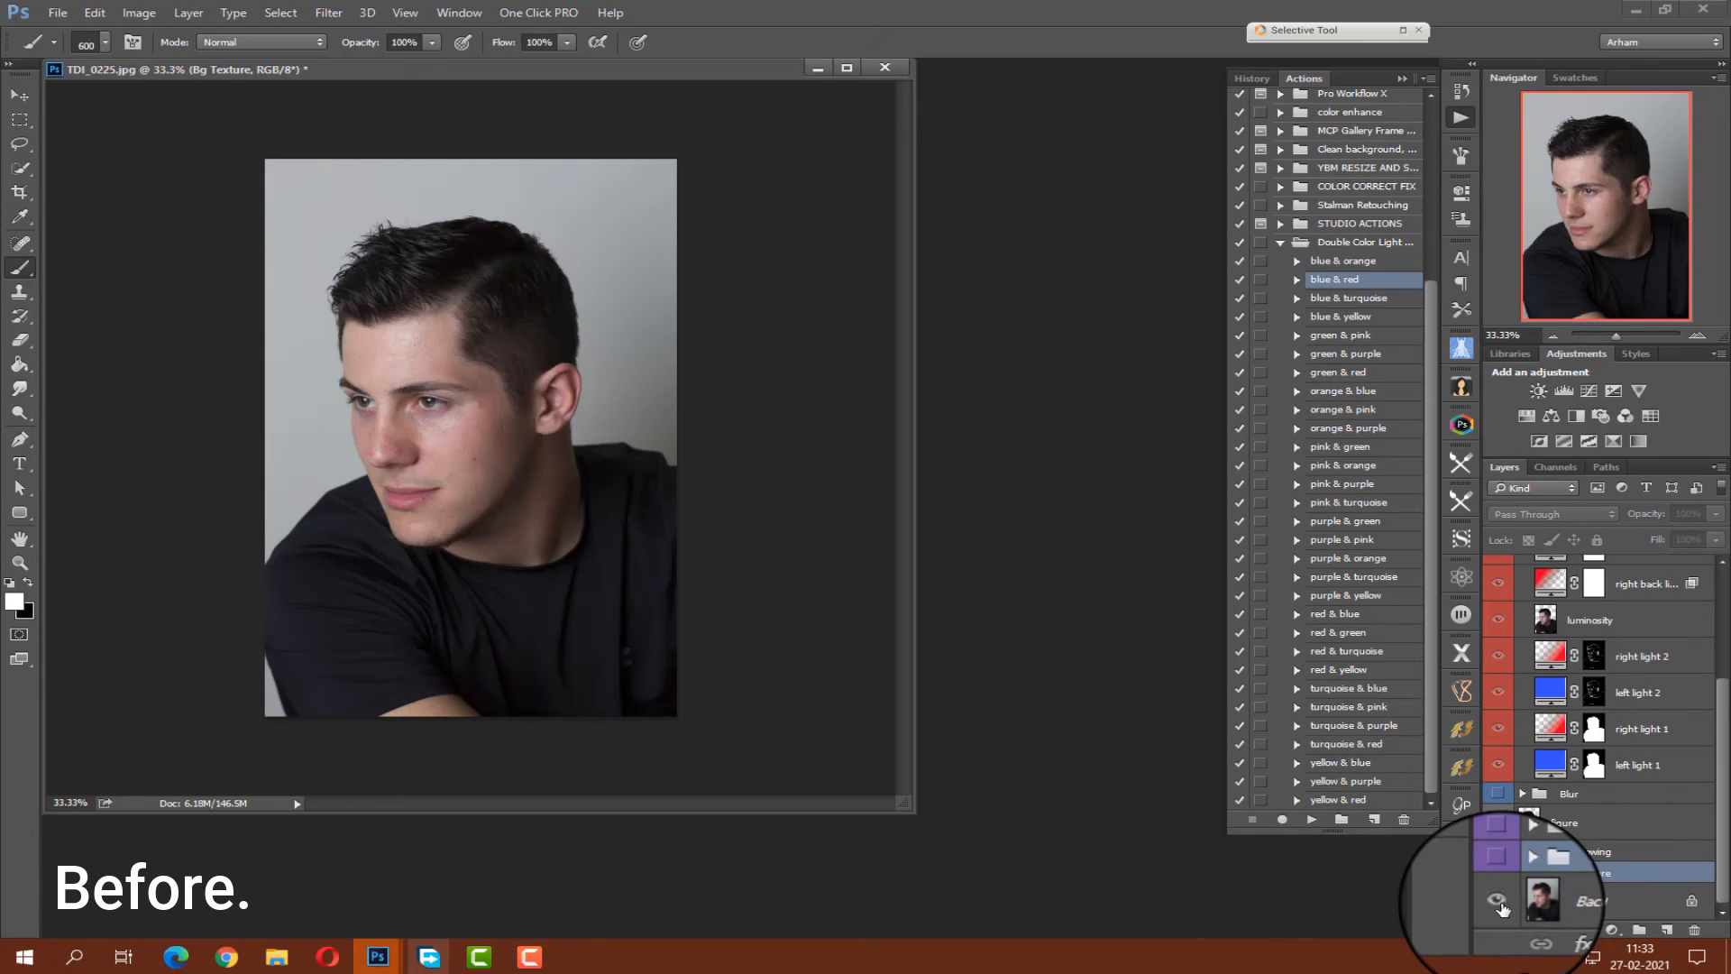
left_click(1499, 901, "alt")
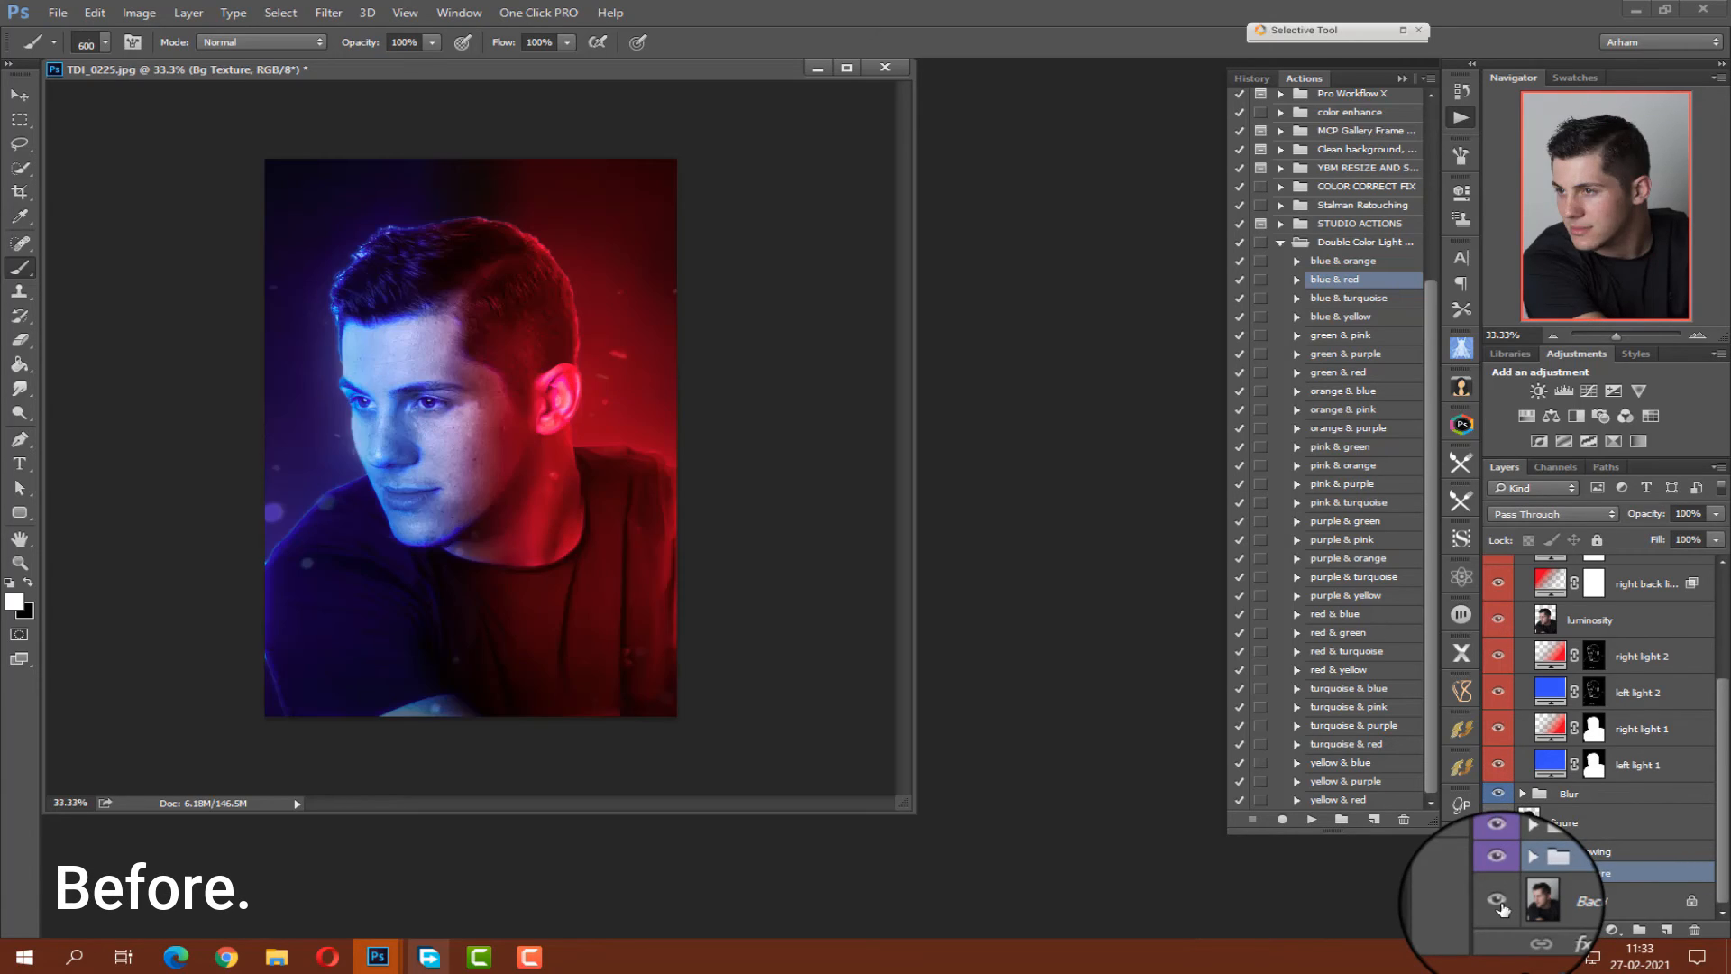